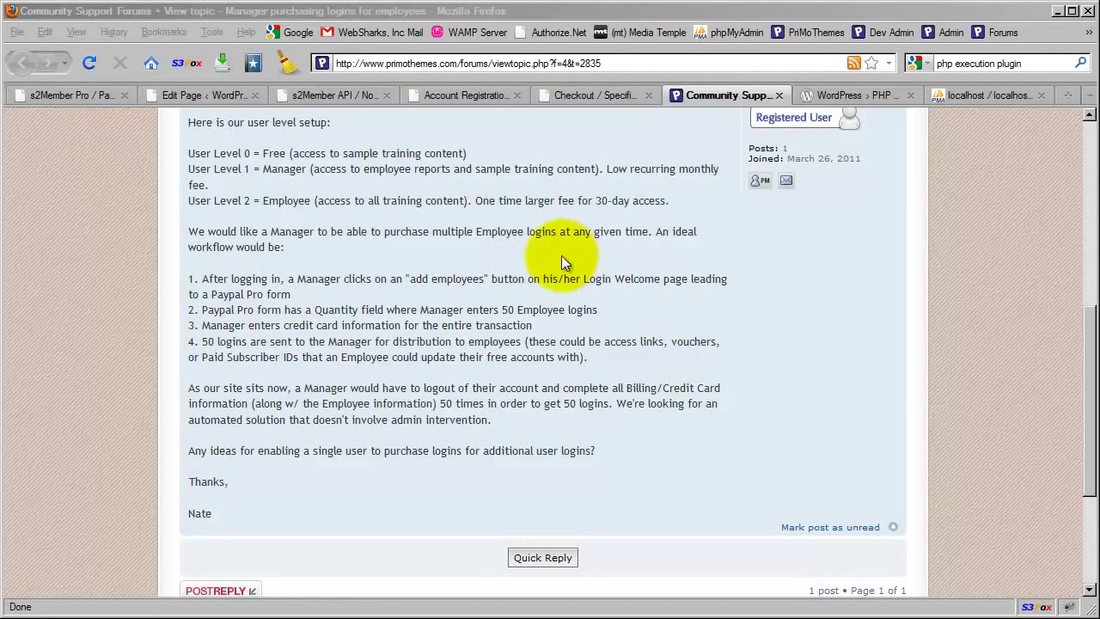
- Look over the PHP Execution plugin's description page in the WordPress.org Plugin Directory
click(831, 97)
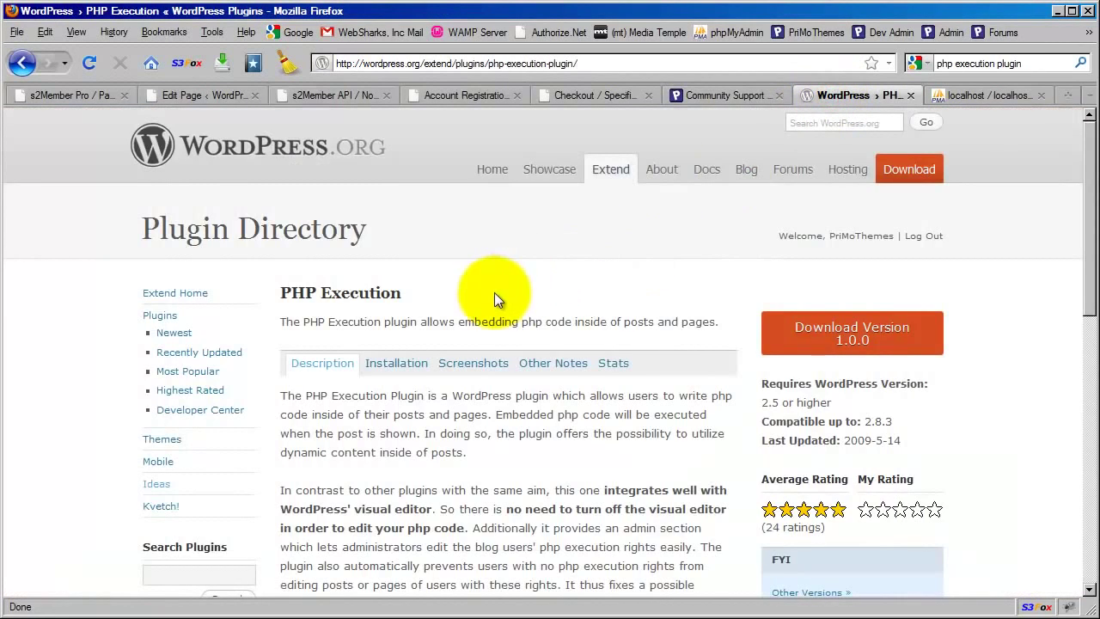
scroll(495, 295, down, 2)
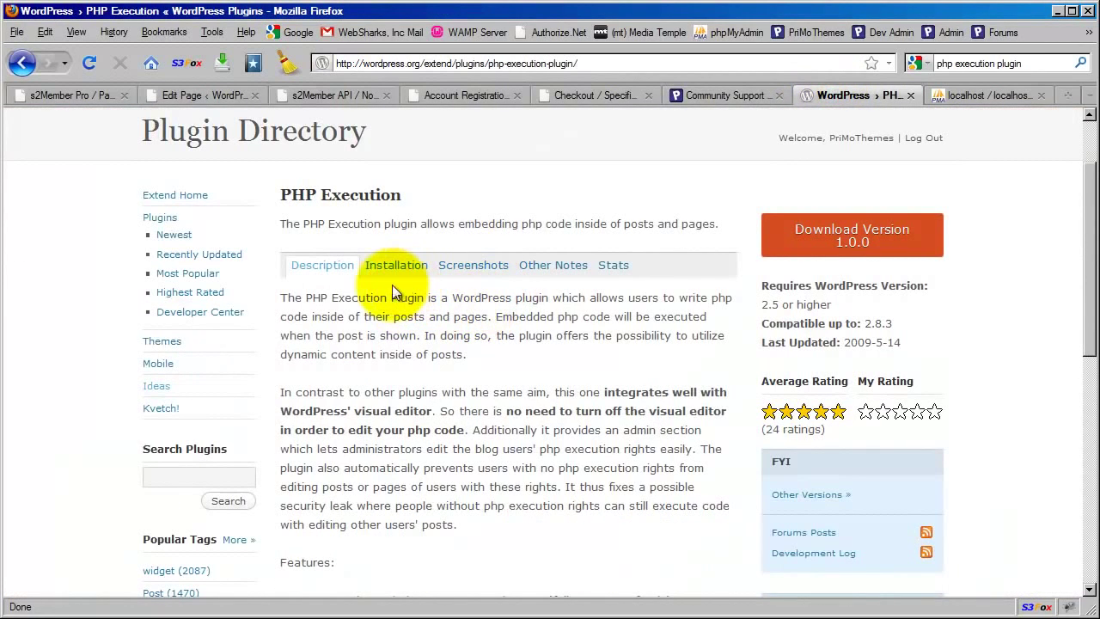
scroll(361, 240, up, 2)
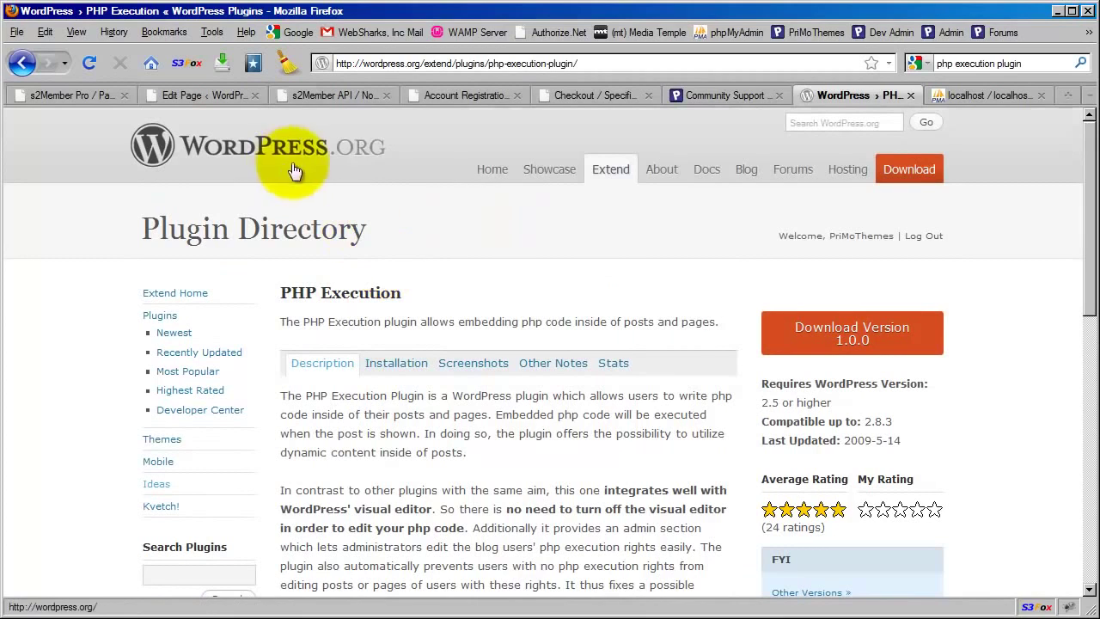
mouse_move(610, 180)
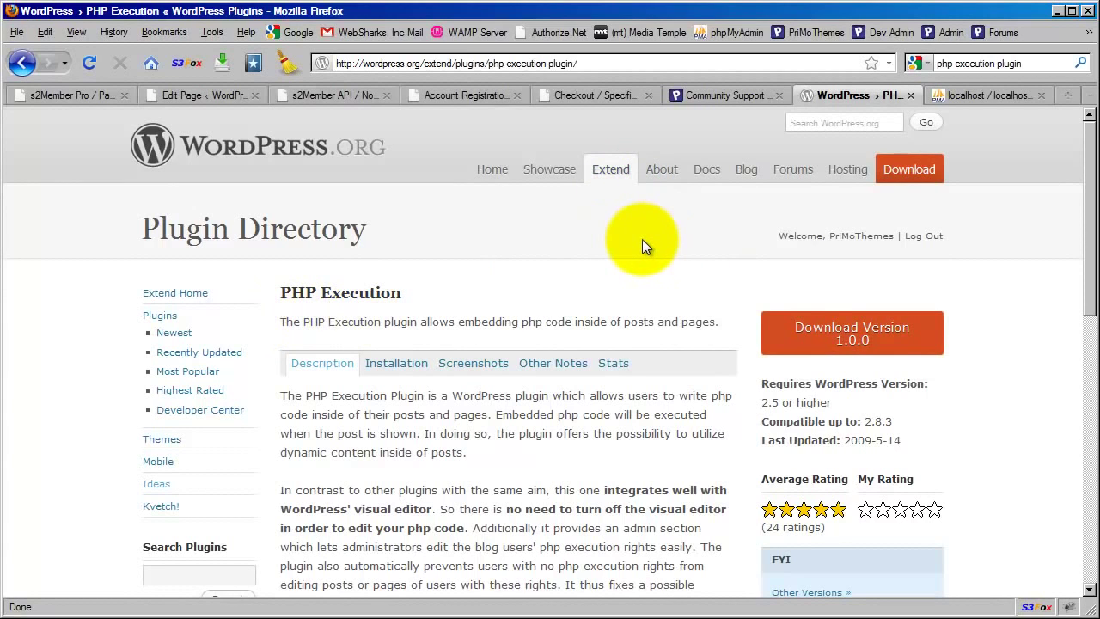
- Look through the form sections on the s2Member PayPal Pro Forms page and the s2Member menu entries
click(76, 97)
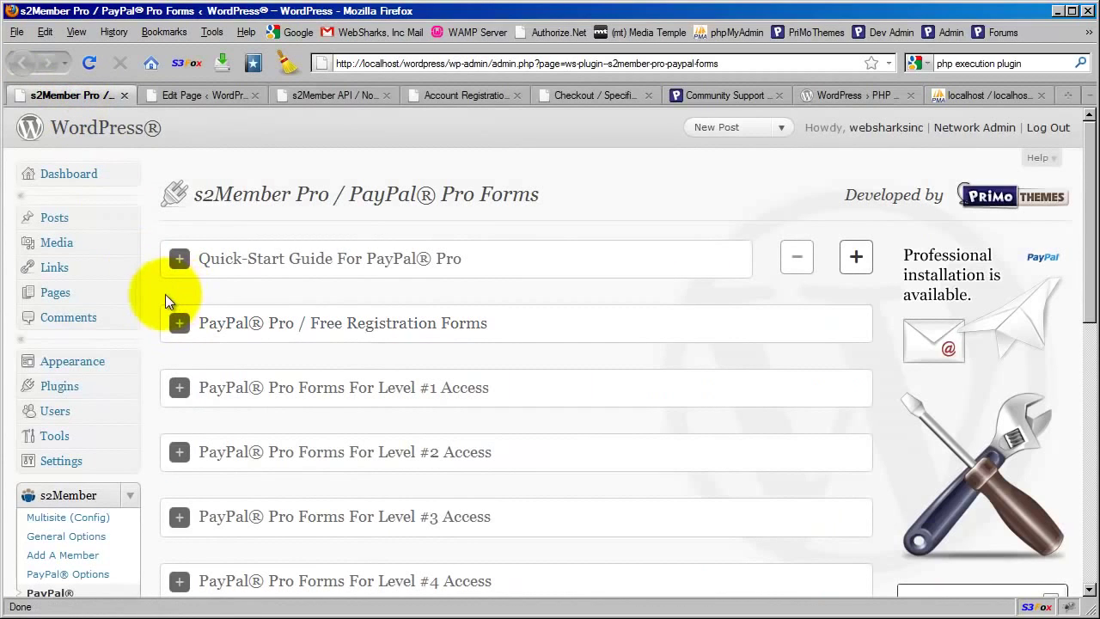
scroll(157, 297, down, 6)
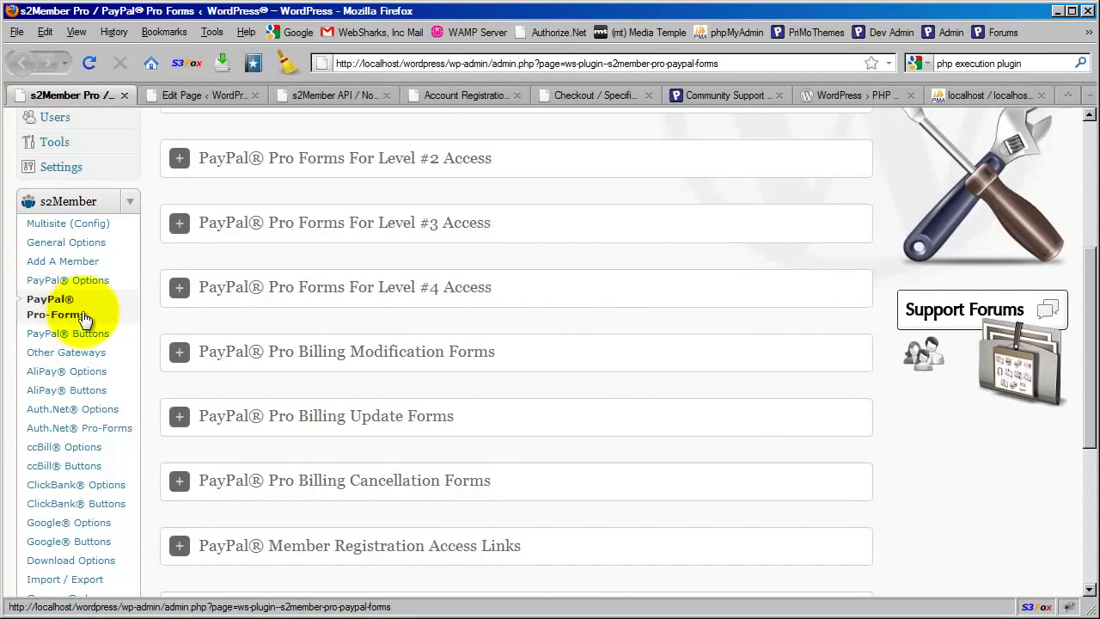
scroll(152, 310, down, 2)
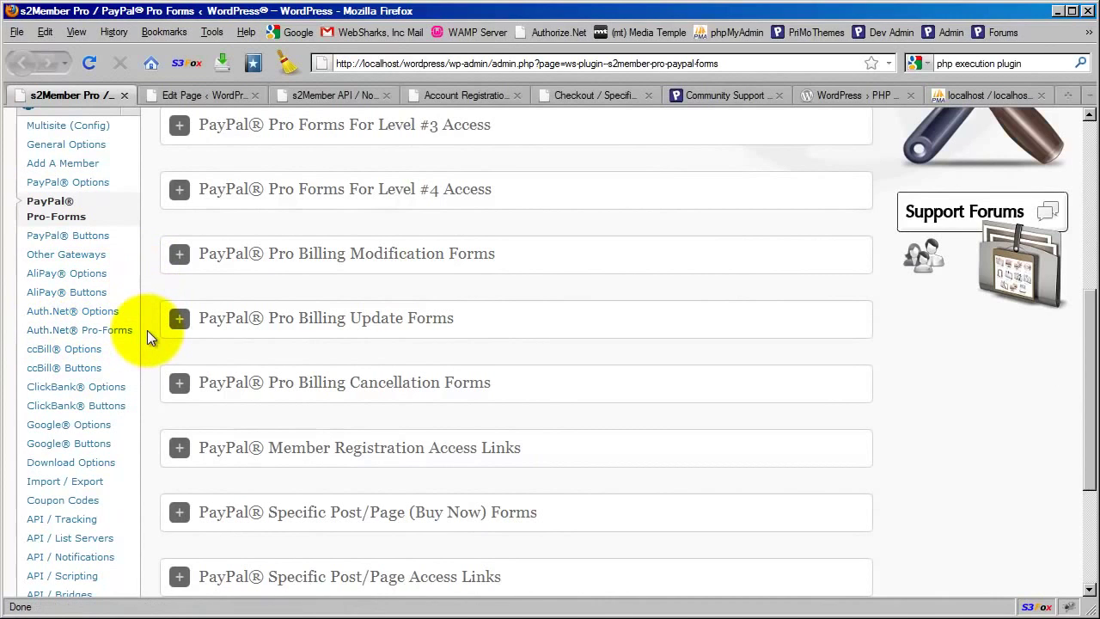
scroll(147, 330, up, 4)
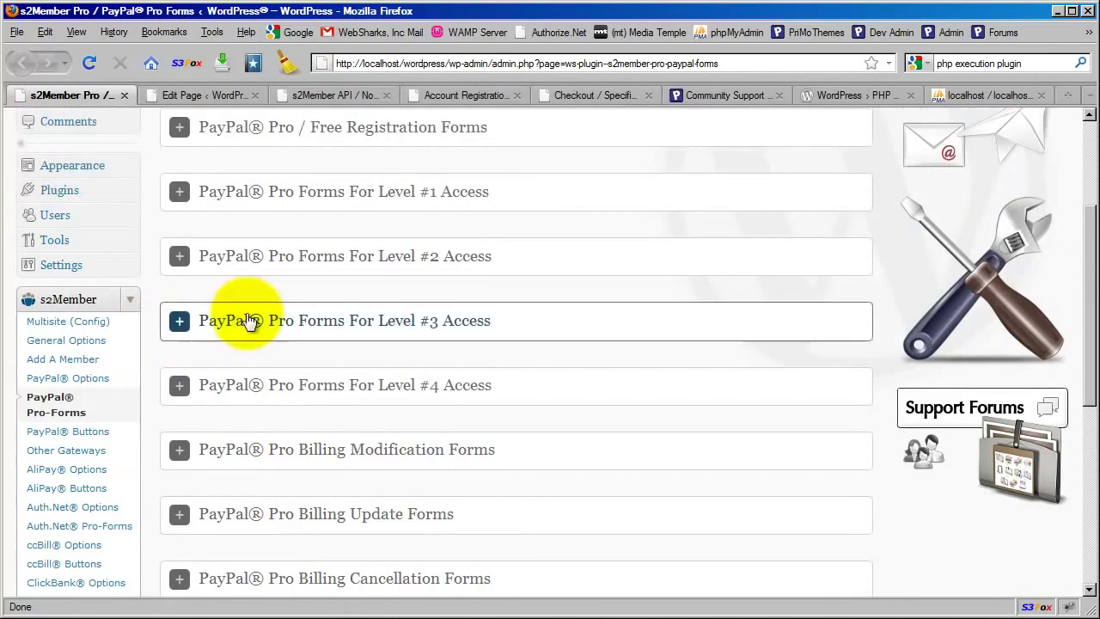
scroll(589, 278, up, 2)
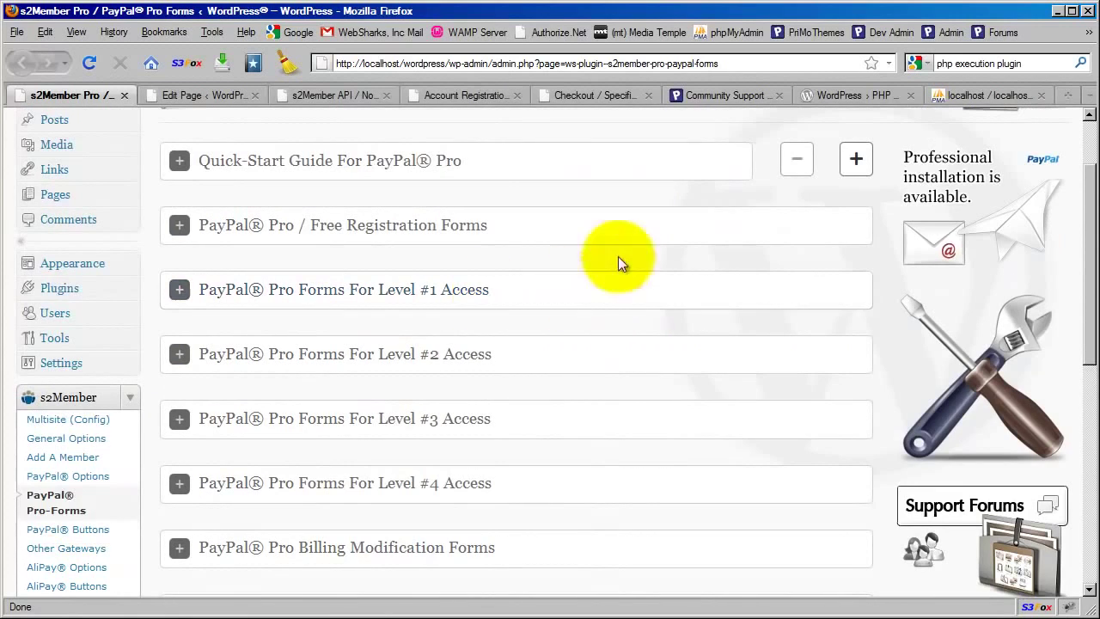
- Check the user levels in the forum post, then examine the Level #1 Access Pro Form generator and its shortcode and collapse that section
click(709, 103)
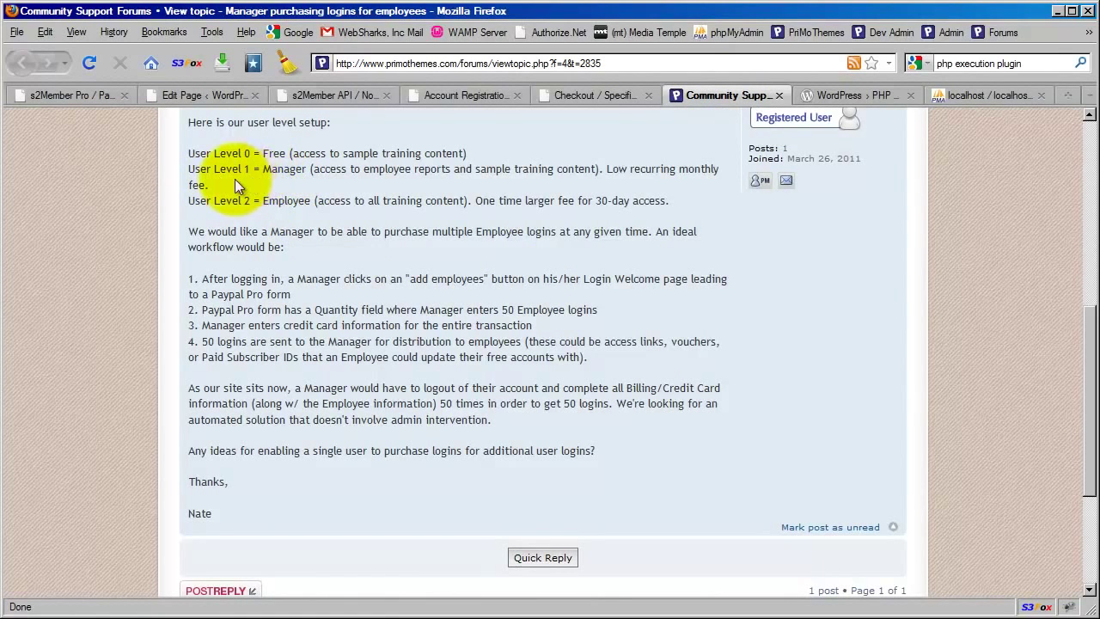
click(76, 96)
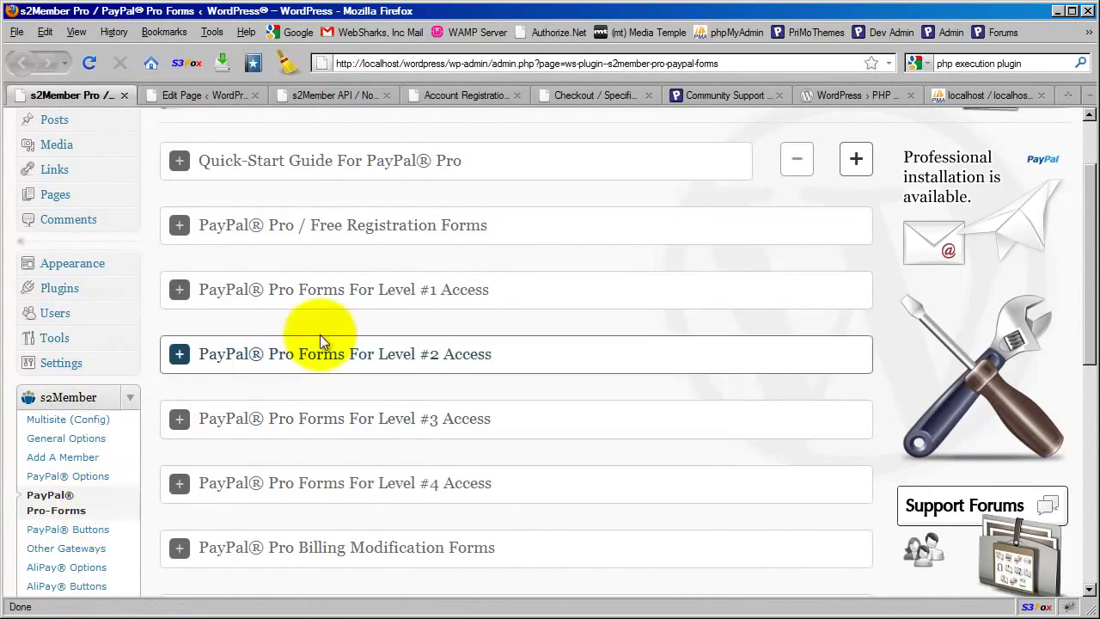
click(438, 293)
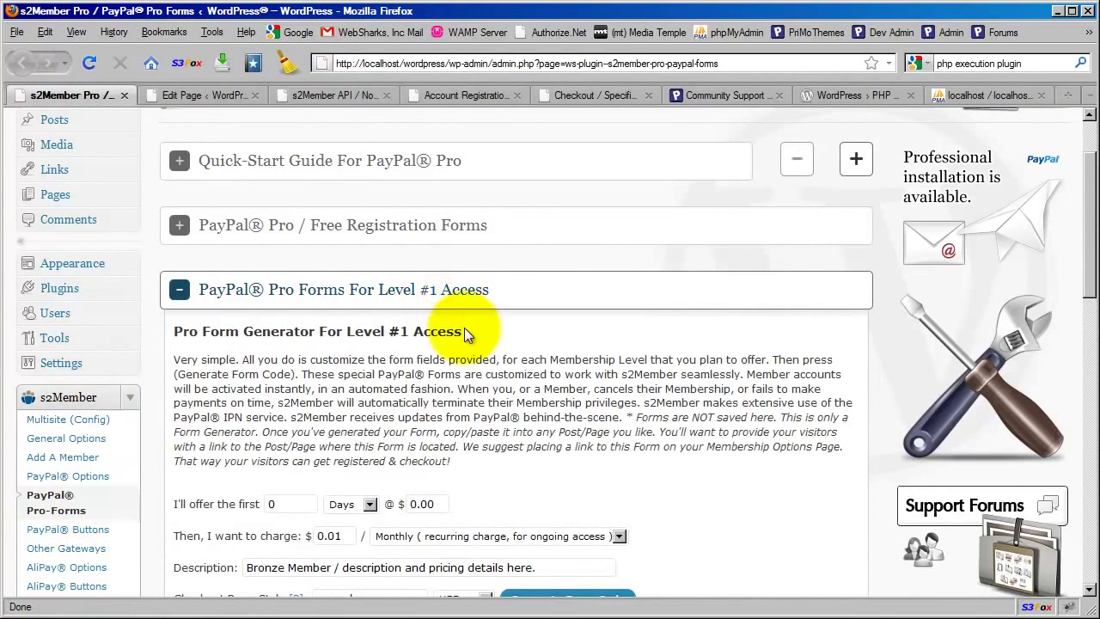
scroll(469, 335, down, 2)
scroll(473, 379, down, 2)
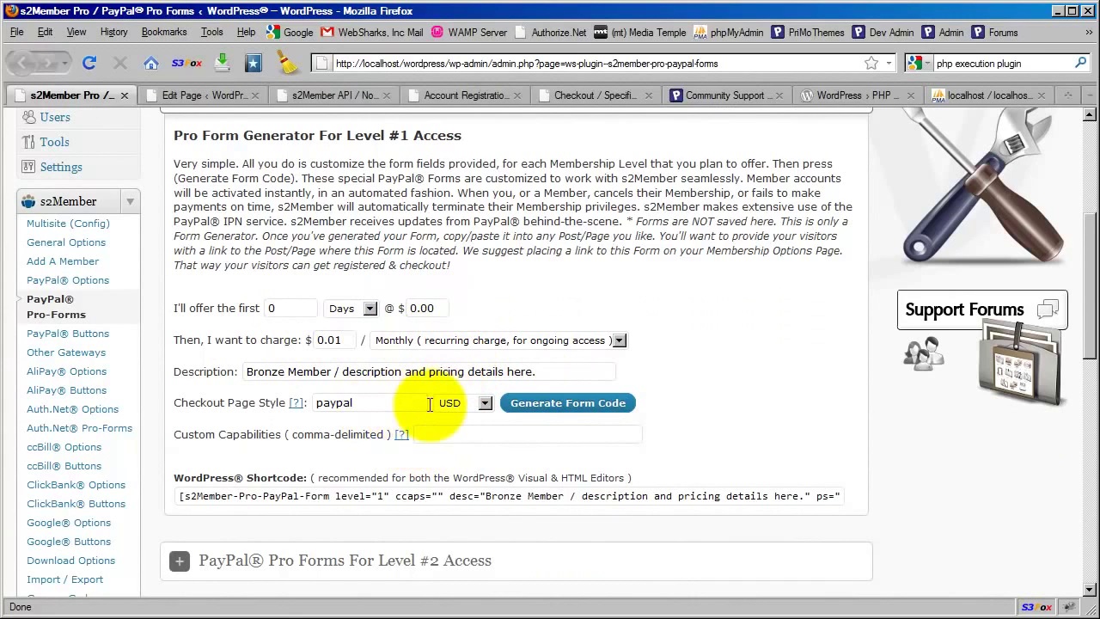
click(479, 493)
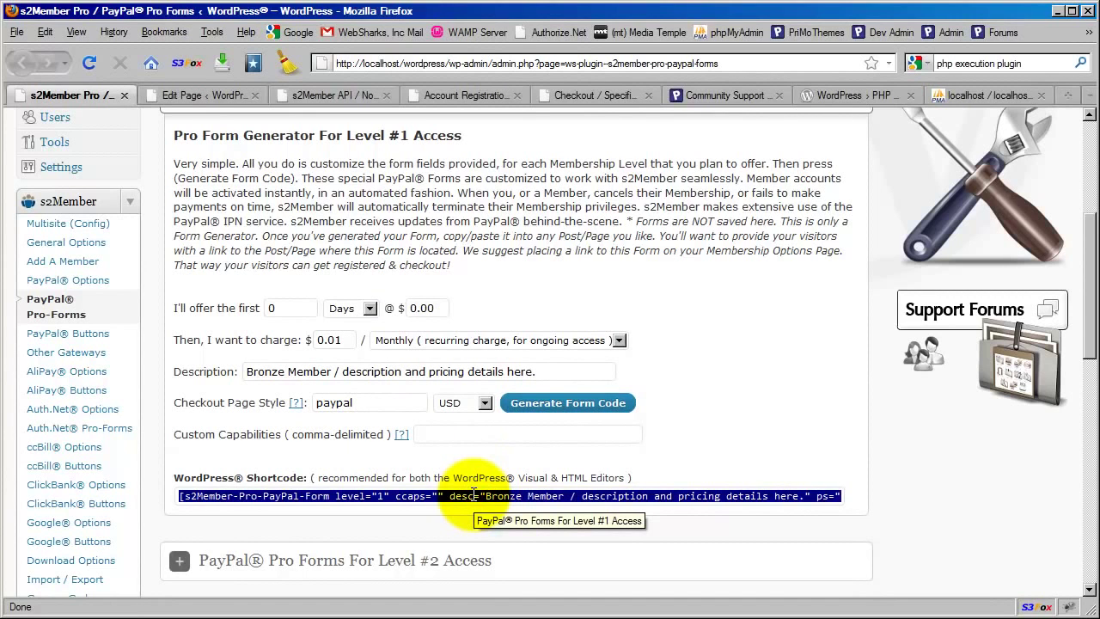
click(470, 457)
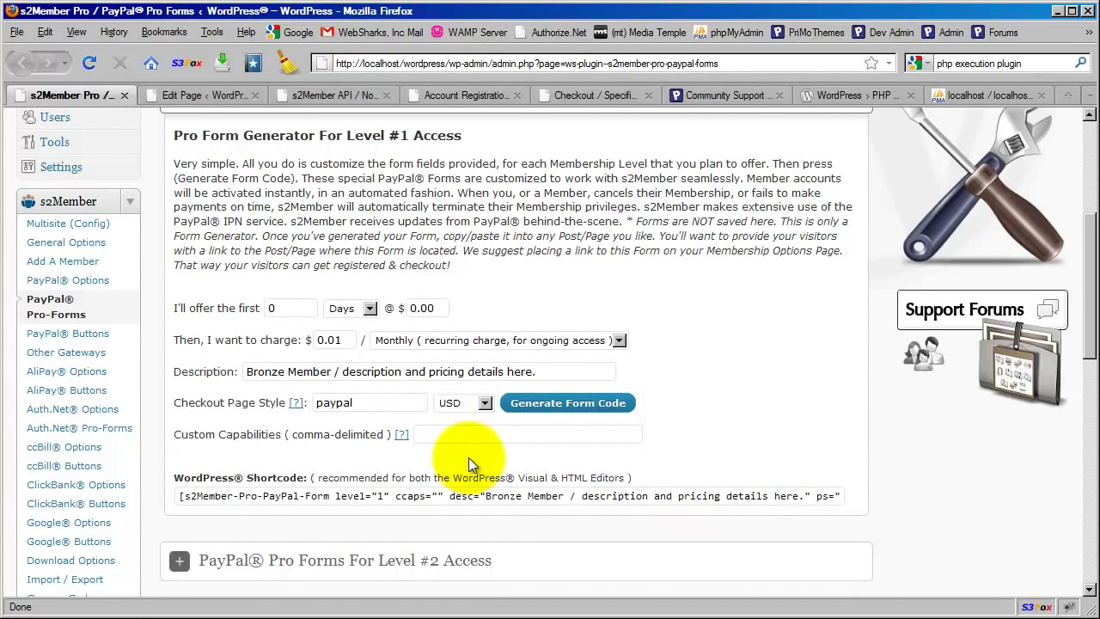
scroll(468, 458, up, 2)
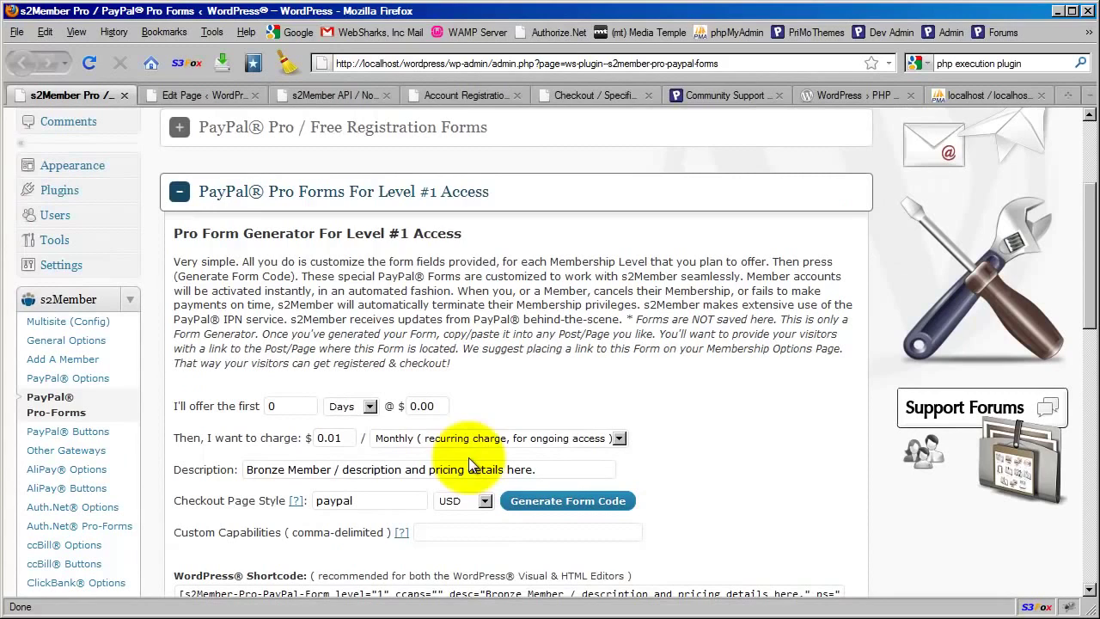
click(435, 198)
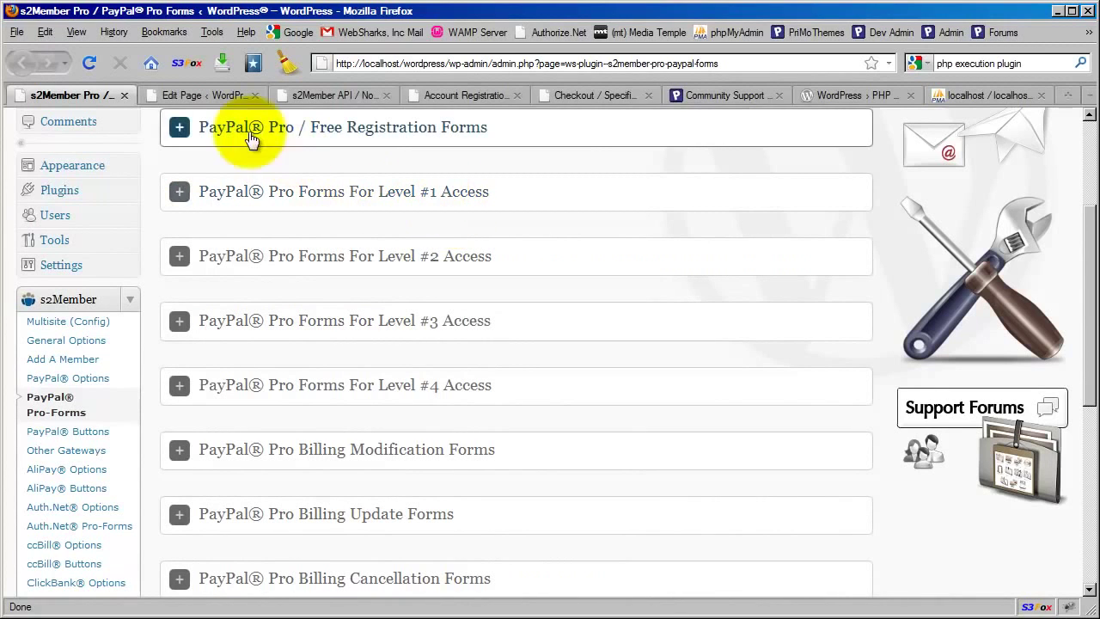
- Recheck the forum request, then expand the PayPal Specific Post/Page (Buy Now) Forms generator and select its WordPress shortcode
click(726, 95)
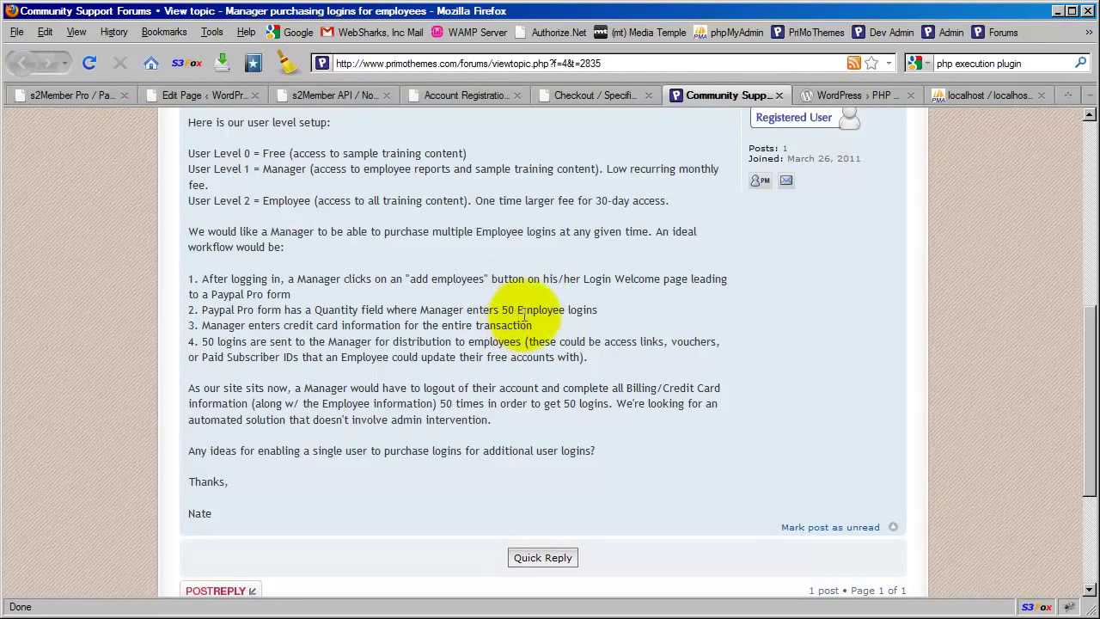
click(70, 101)
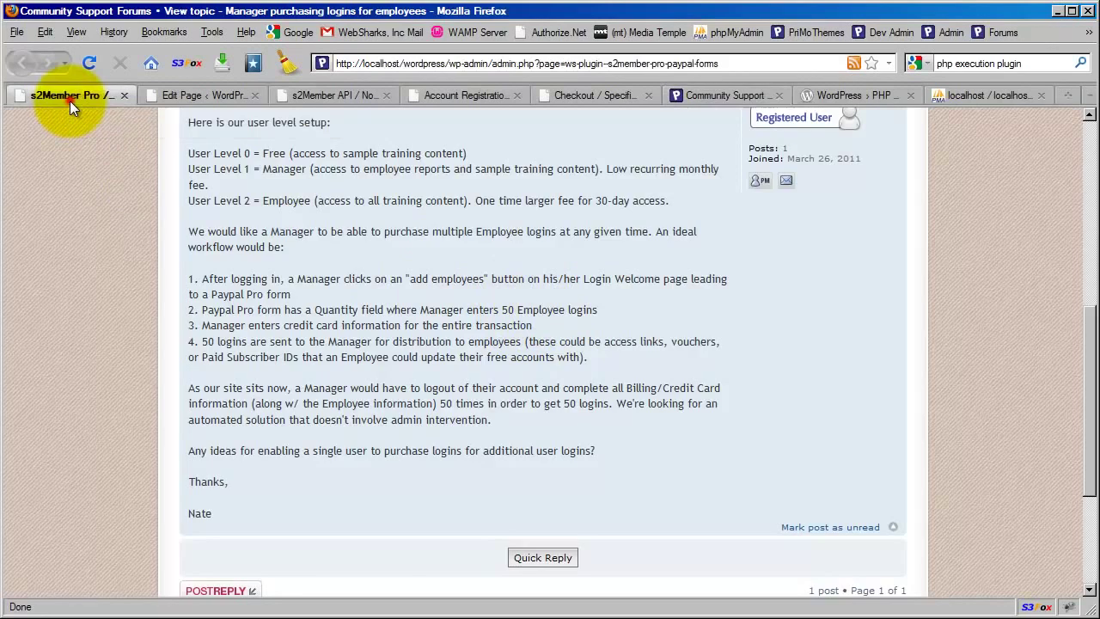
scroll(393, 371, down, 8)
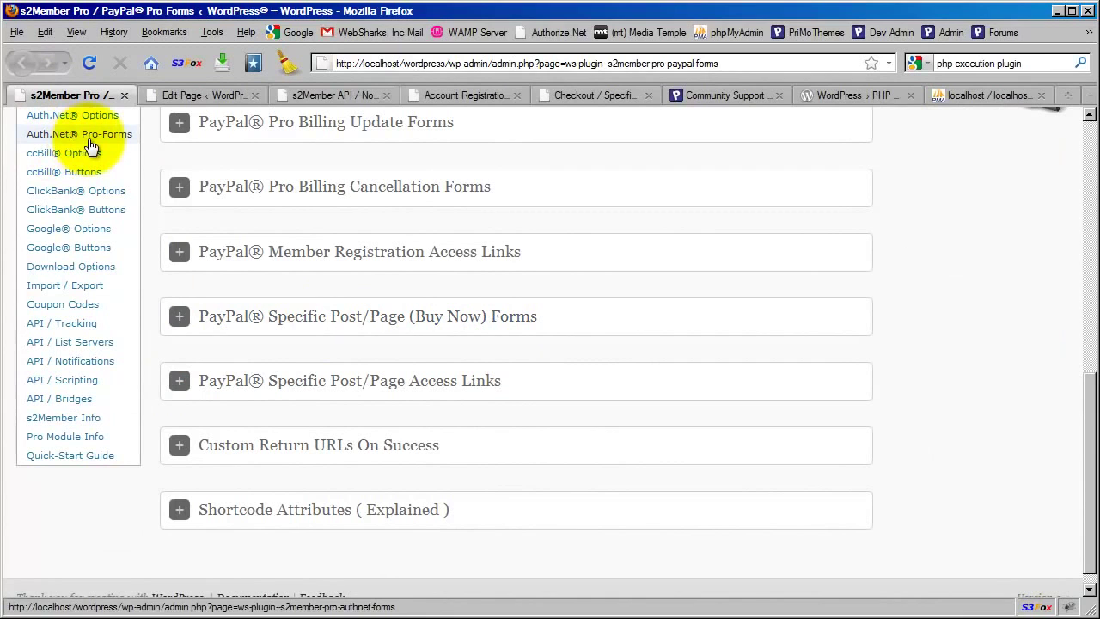
click(495, 324)
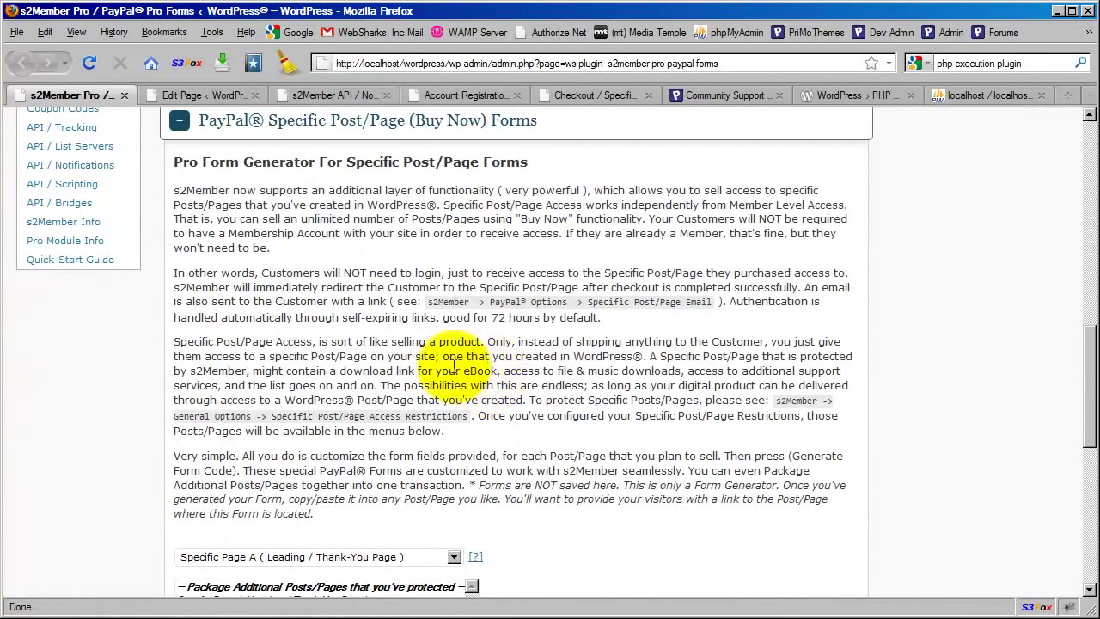
scroll(497, 421, down, 6)
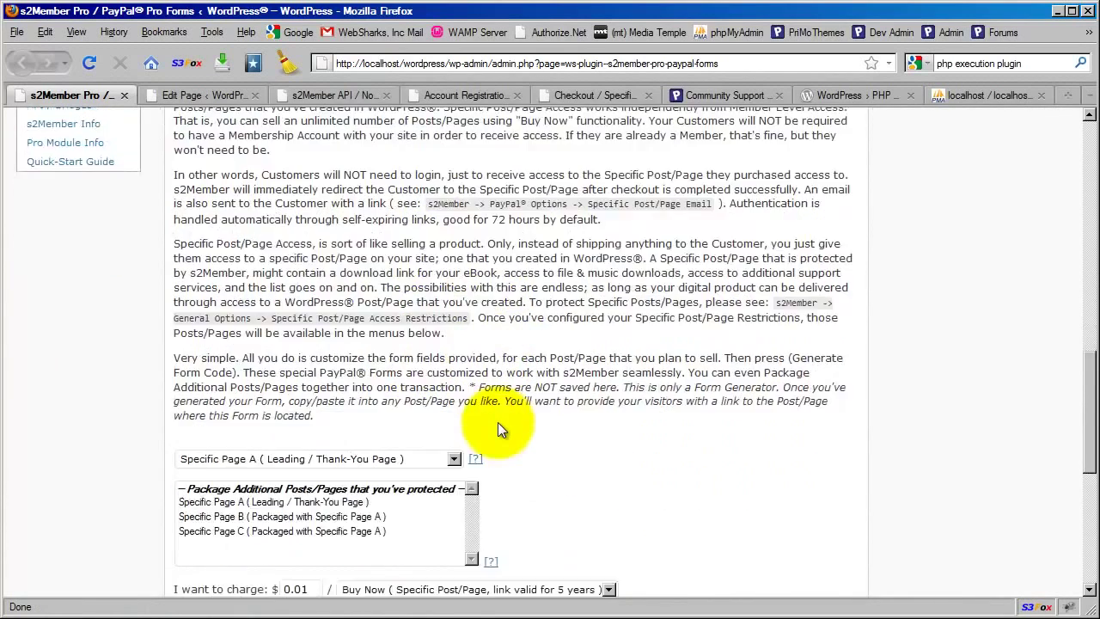
scroll(503, 412, down, 2)
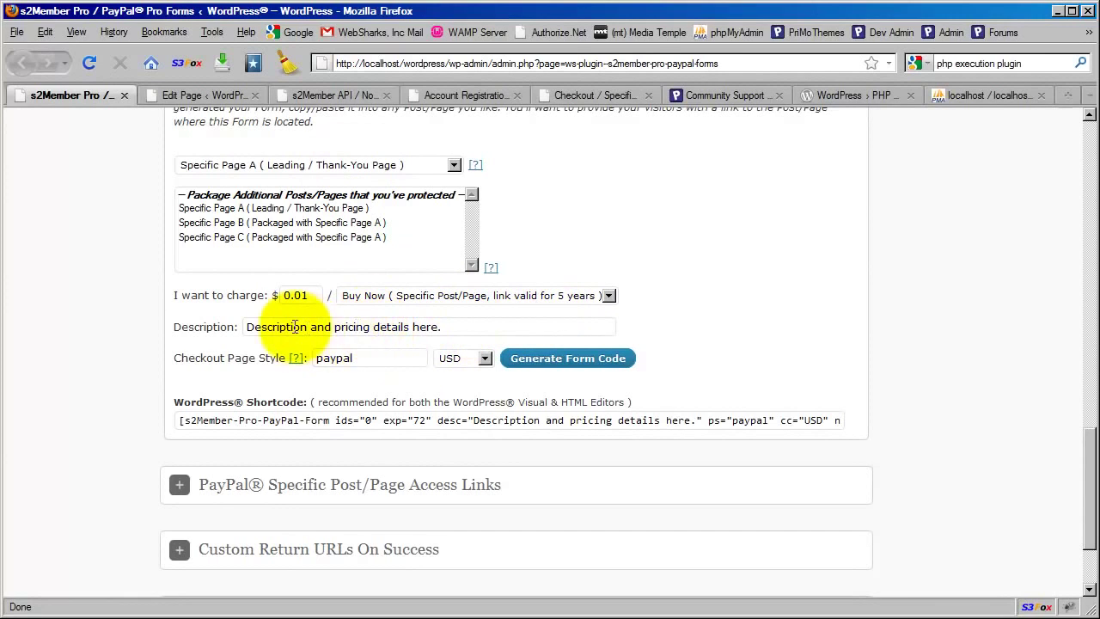
click(479, 418)
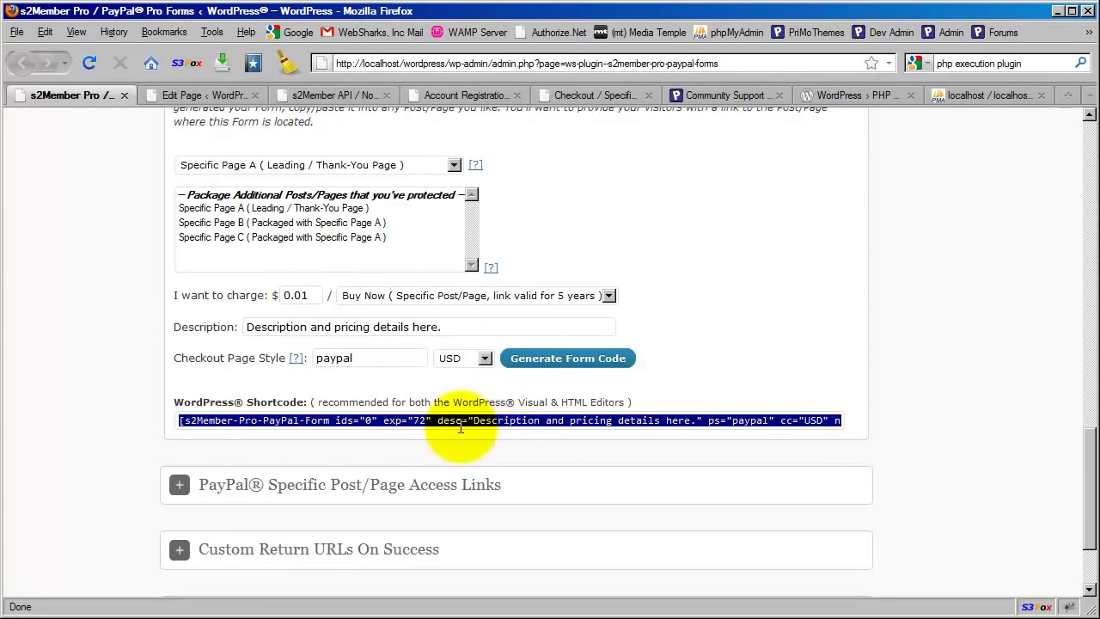
- Review the Specific Post/Page form generator's explanation, page selection, packaging and pricing options
scroll(319, 437, up, 10)
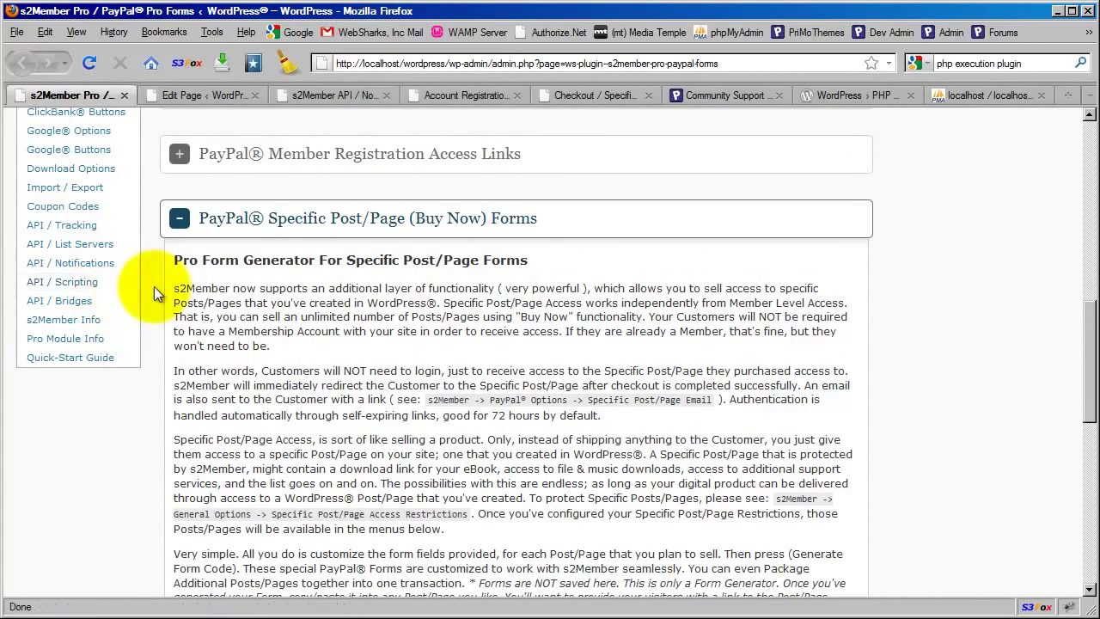
scroll(304, 379, down, 8)
scroll(304, 379, down, 2)
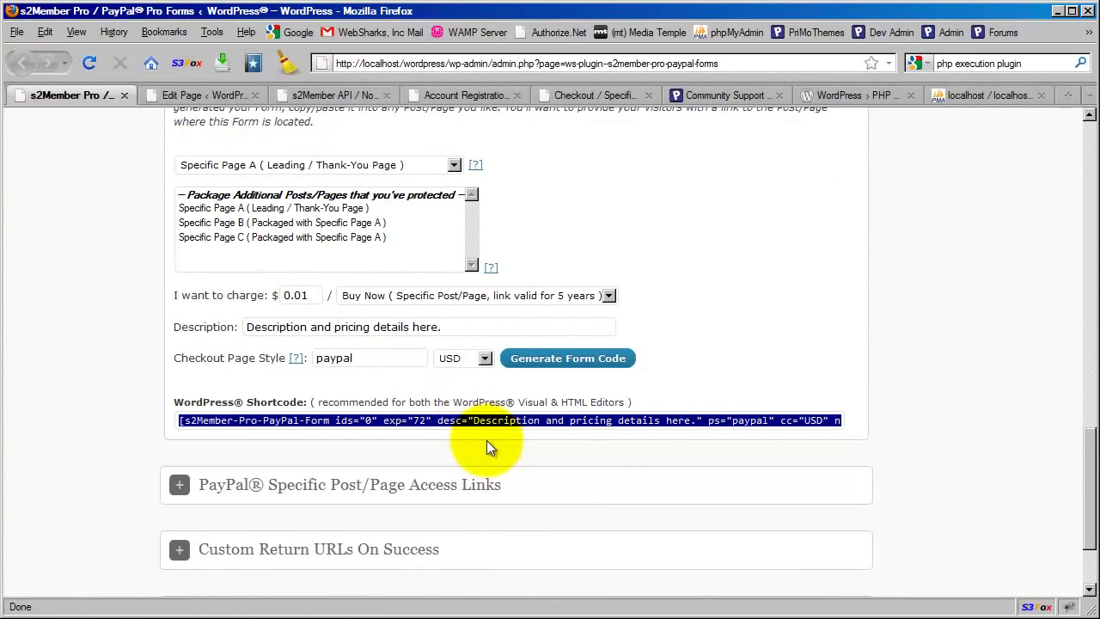
scroll(487, 440, up, 4)
scroll(489, 439, up, 2)
scroll(489, 431, down, 6)
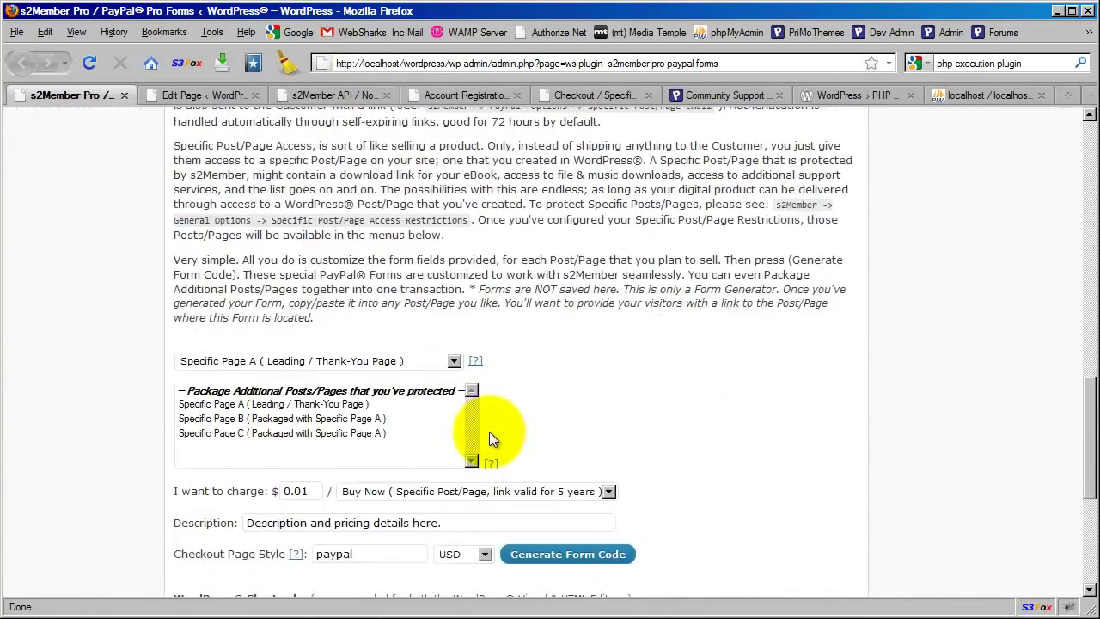
scroll(489, 432, up, 2)
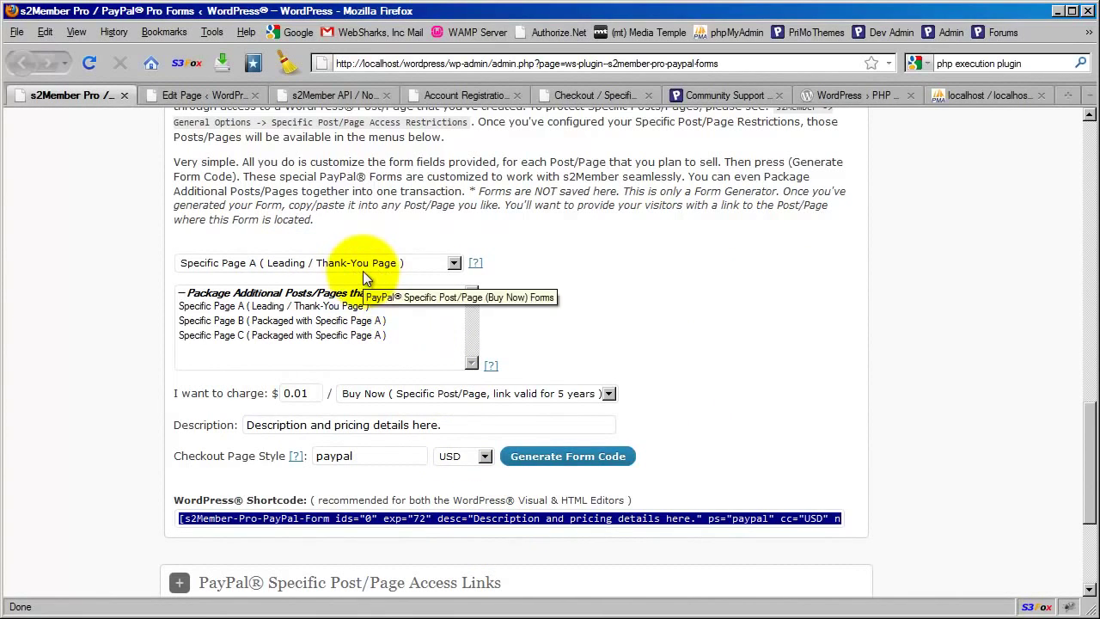
- Open the s2Member API / Scripting page in a new browser tab and switch to it
scroll(223, 529, up, 8)
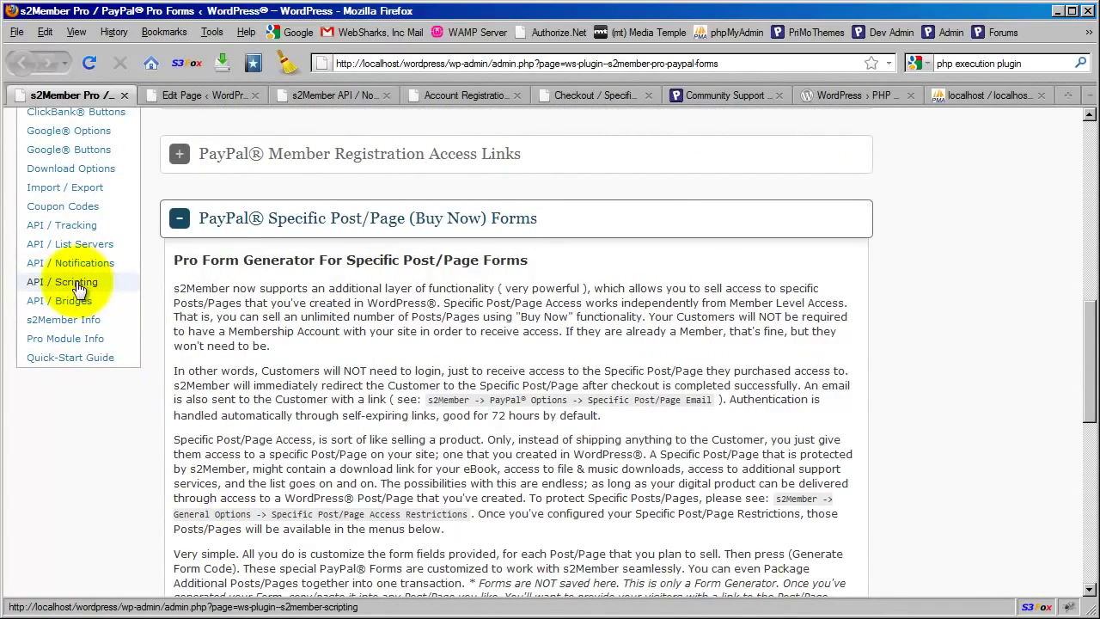
right_click(79, 289)
click(116, 304)
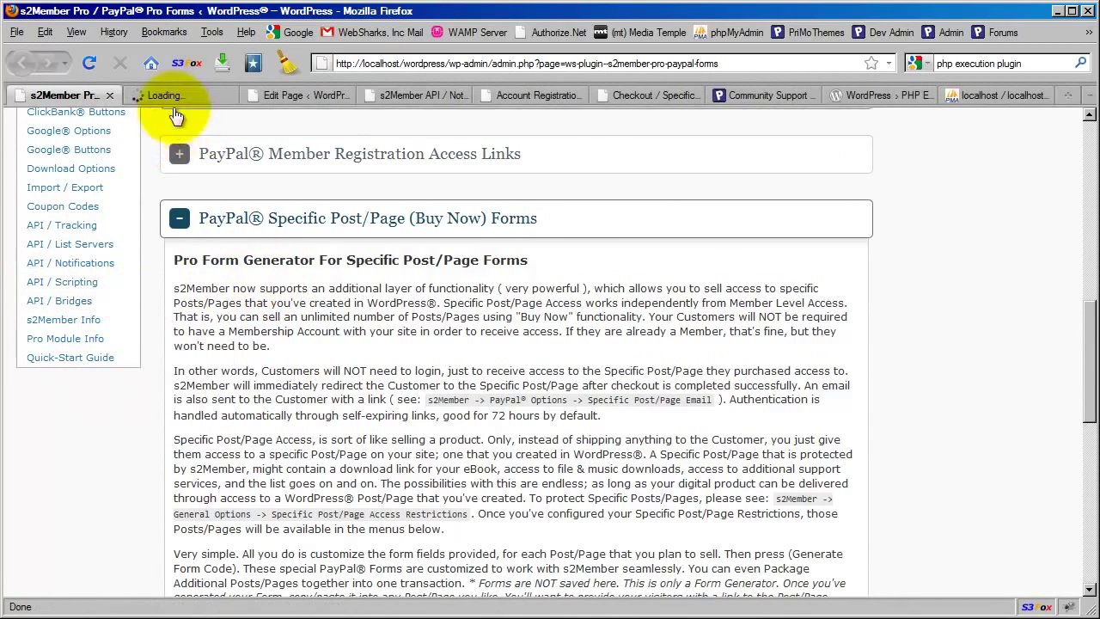
click(171, 98)
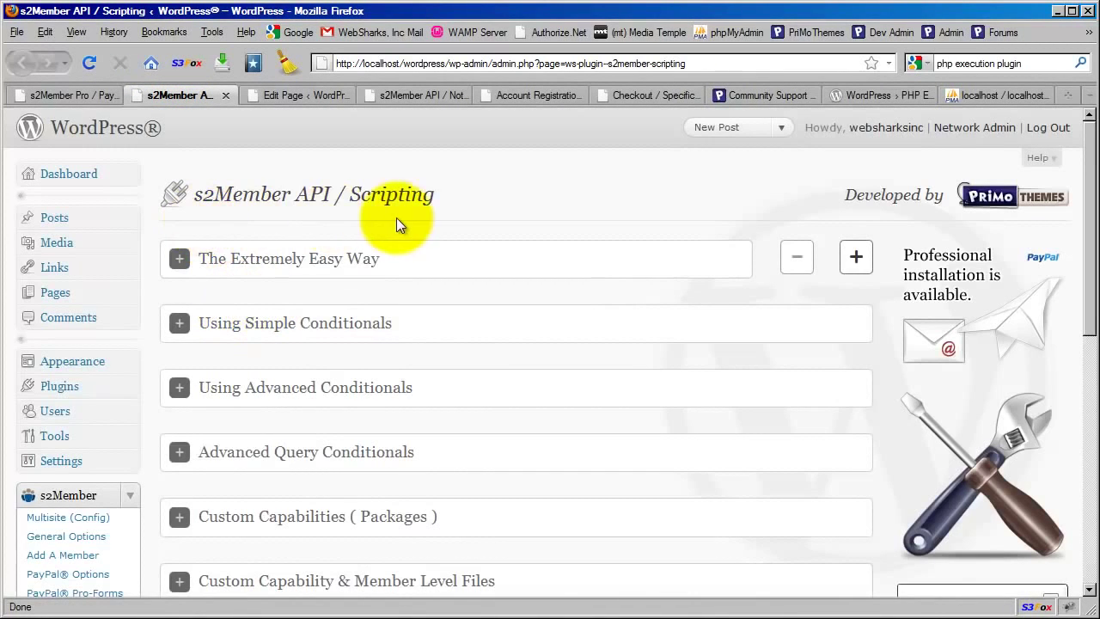
- Expand the Using Simple Conditionals section and read the s2If shortcode examples for logged-in users and member levels
scroll(435, 374, down, 2)
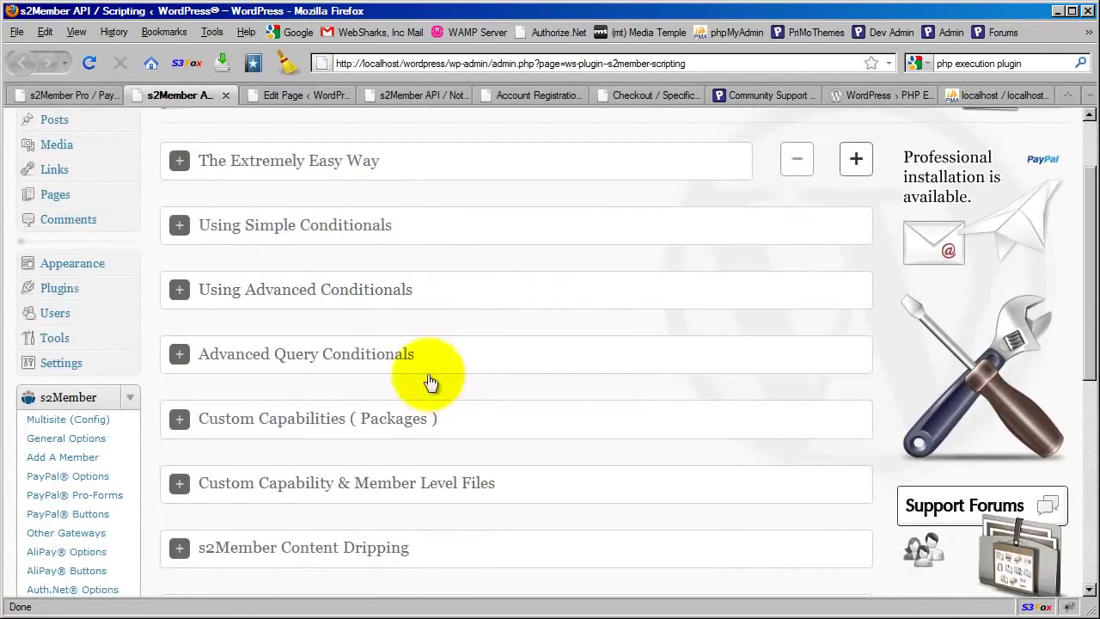
click(384, 234)
scroll(435, 350, down, 3)
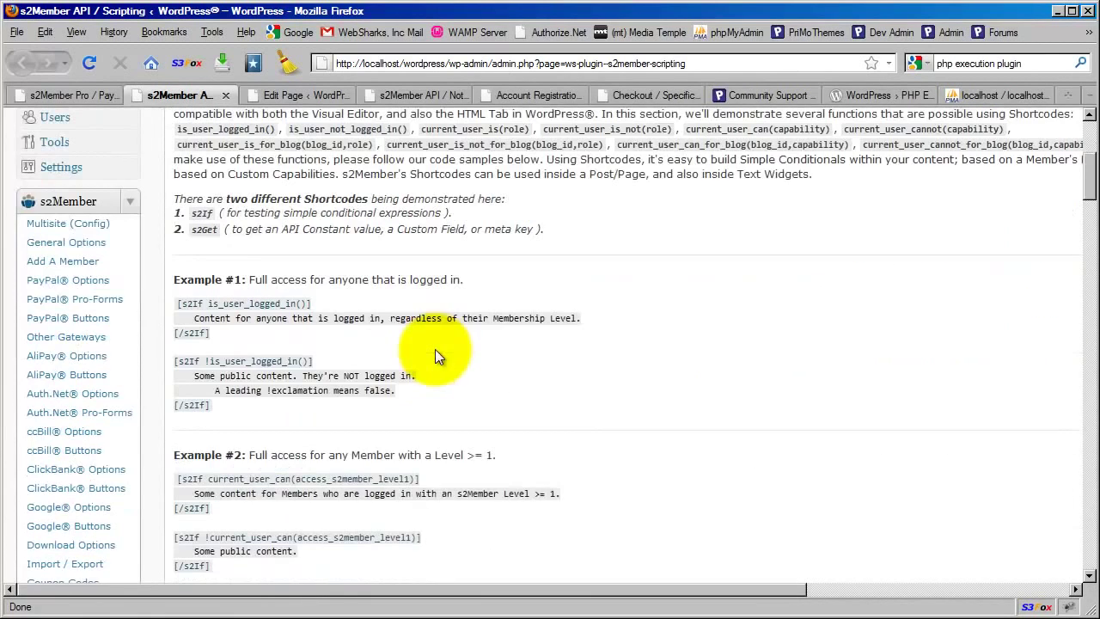
scroll(417, 404, down, 2)
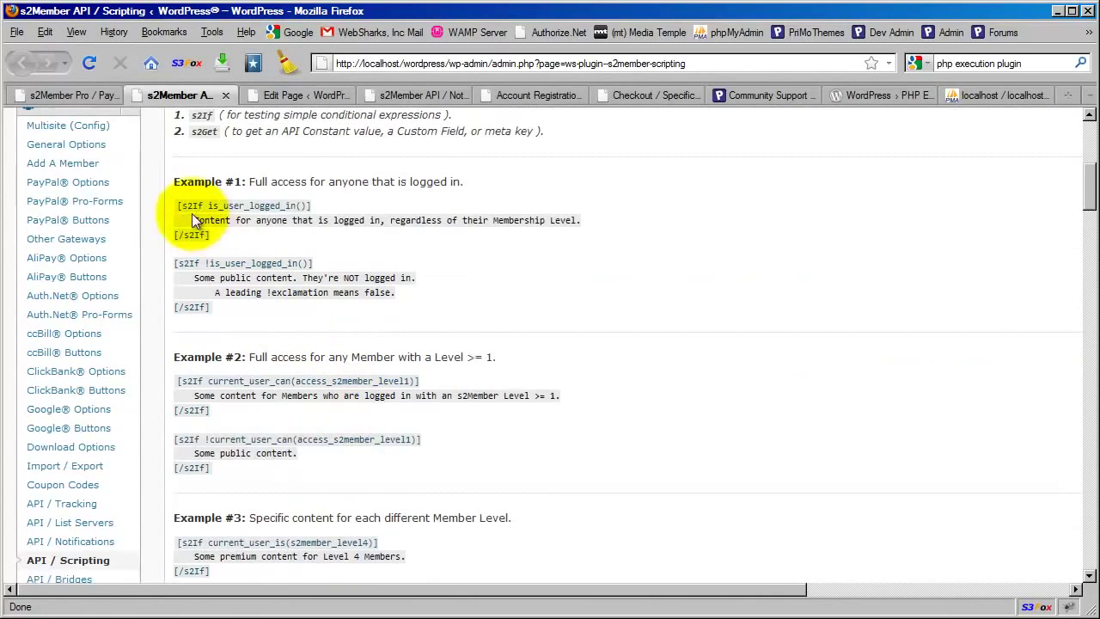
scroll(319, 388, down, 2)
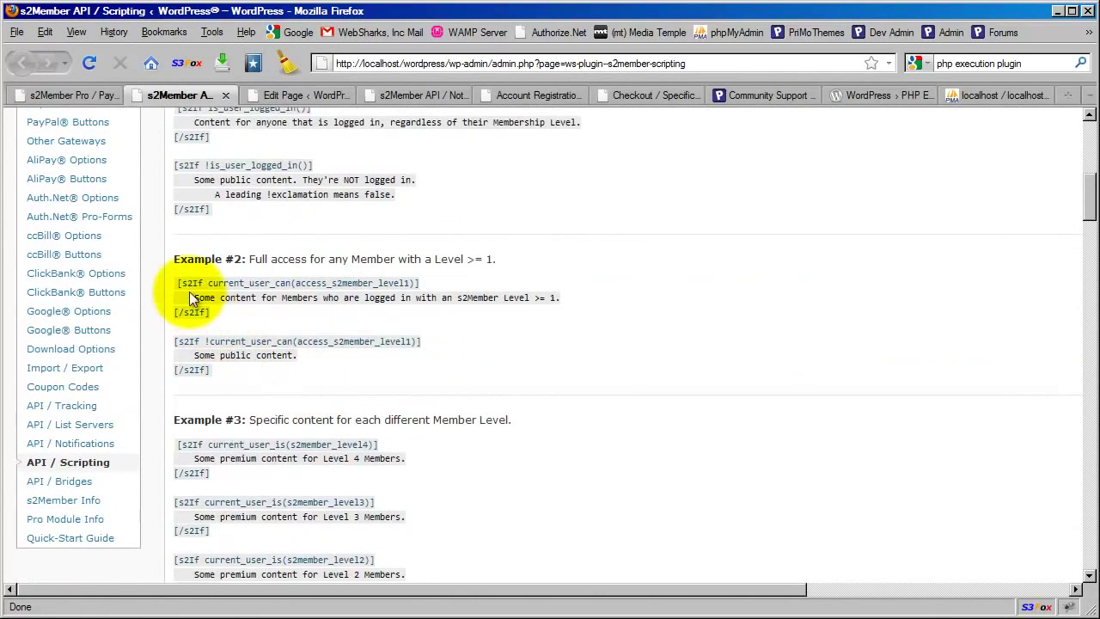
- Highlight the Example #2 s2If block and its content line for logged-in members with s2Member Level >= 1
drag(212, 312, 557, 294)
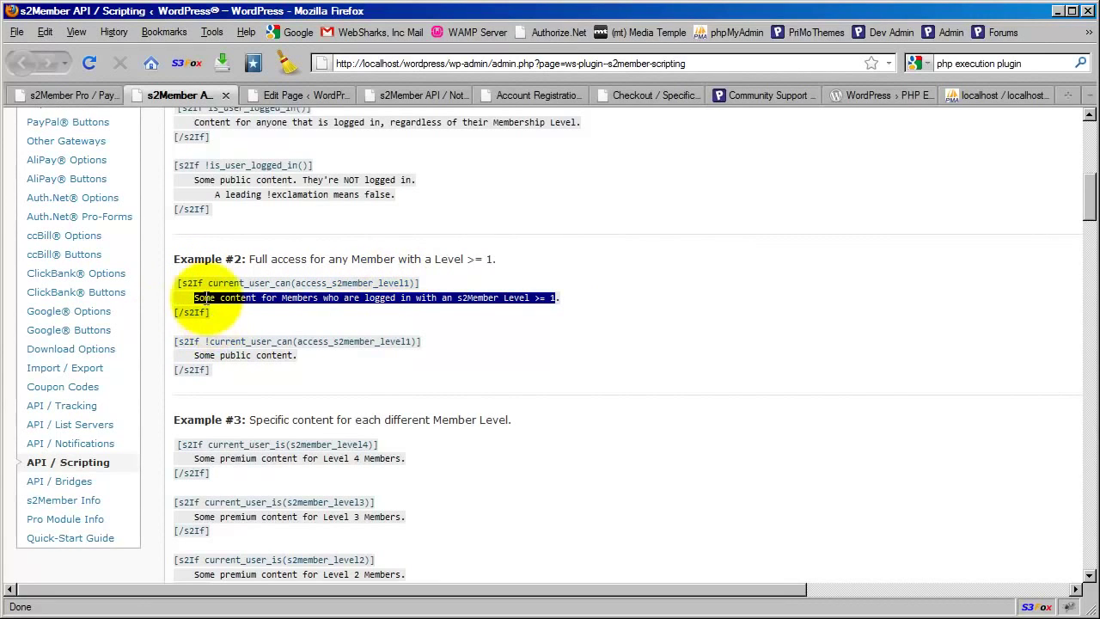
drag(194, 299, 575, 294)
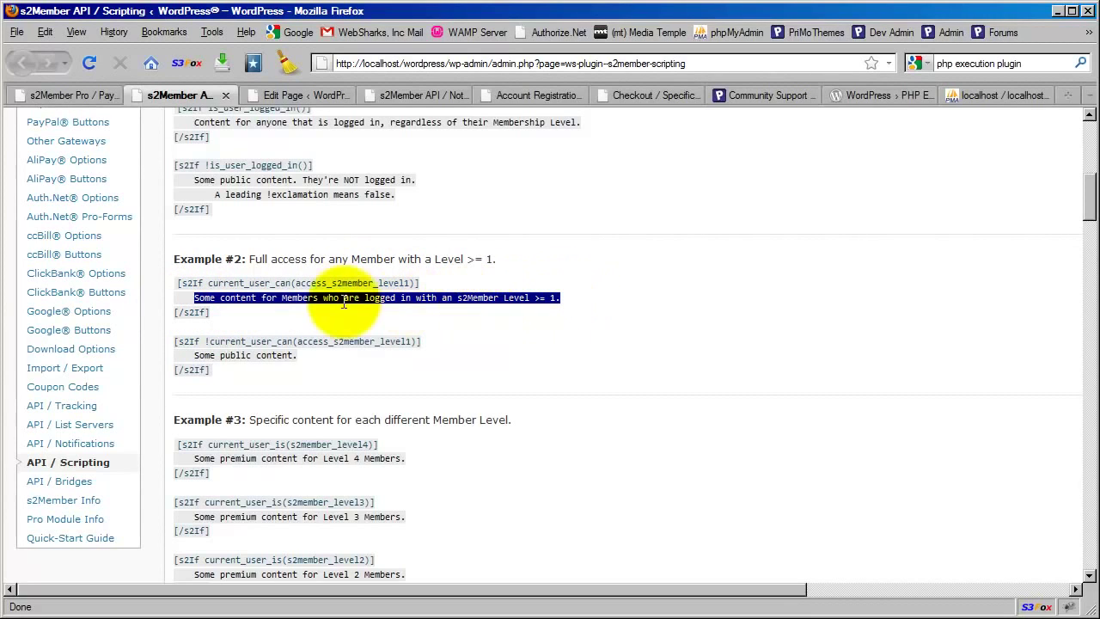
click(217, 313)
triple_click(217, 312)
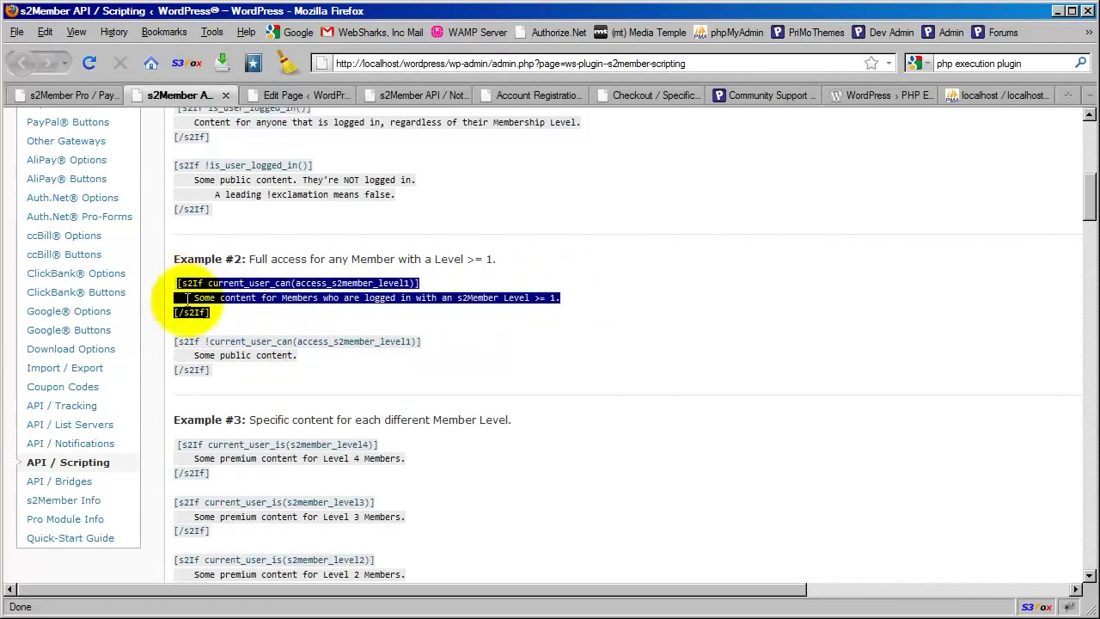
click(216, 307)
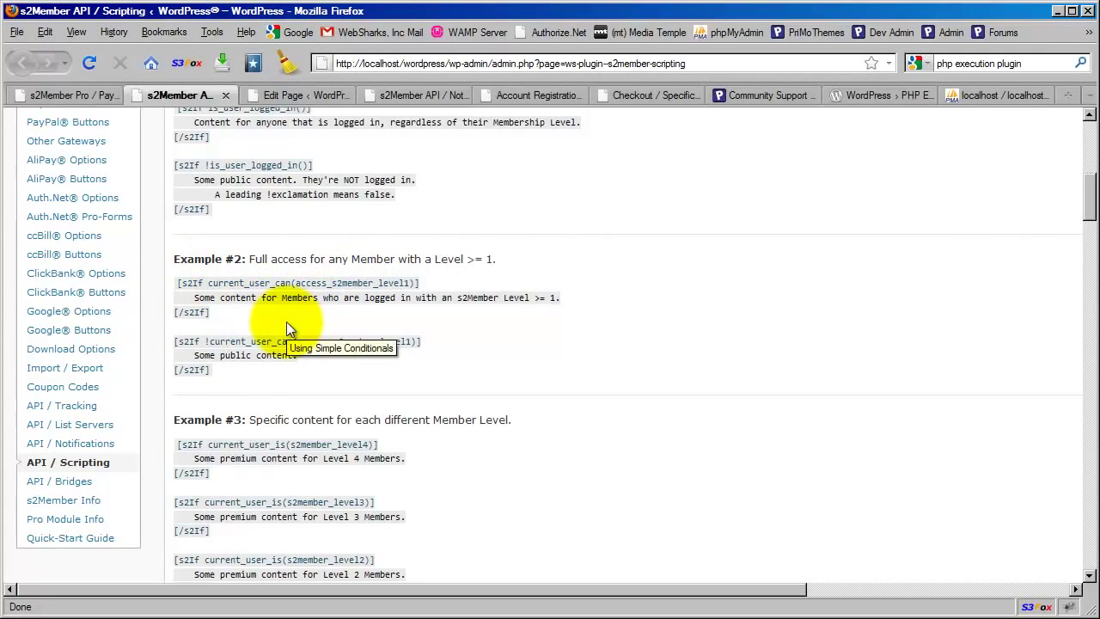
- Close the s2Member API / Scripting tab, return to PayPal Pro Forms and collapse the Specific Post/Page (Buy Now) Forms section
click(225, 95)
click(93, 97)
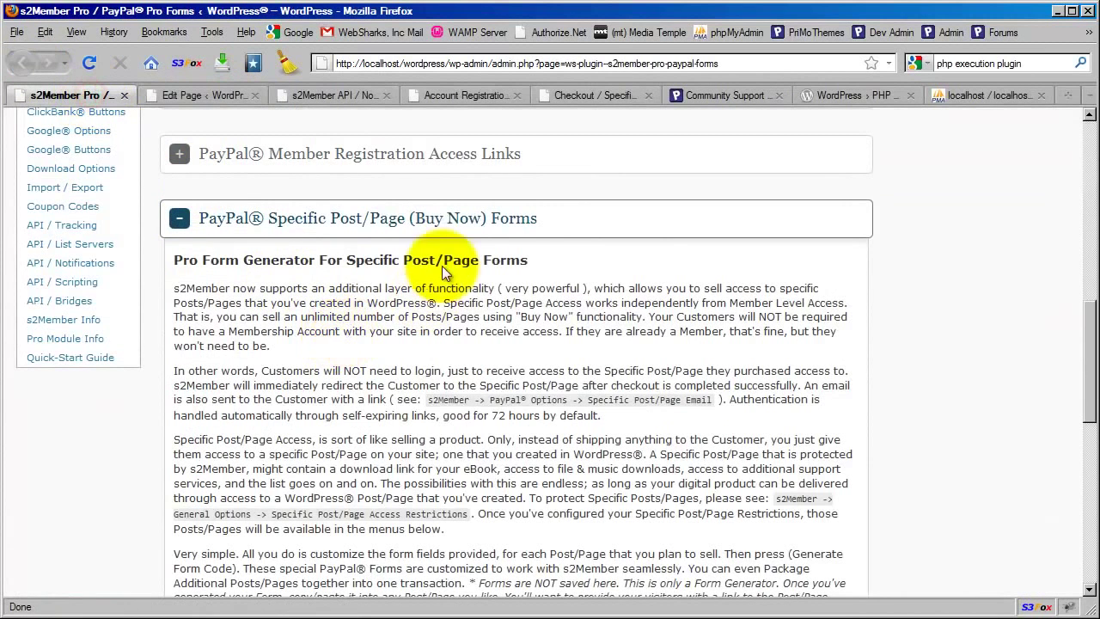
click(436, 220)
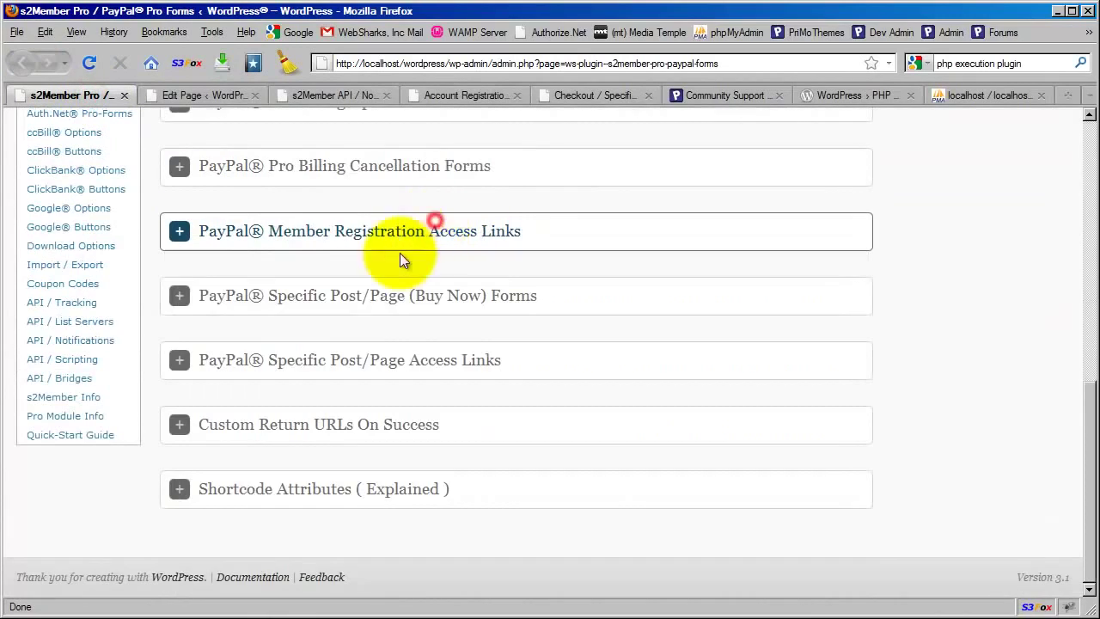
- Reopen the PayPal Specific Post/Page (Buy Now) Forms section, review its page packaging and pricing options, and collapse it again
scroll(387, 388, up, 2)
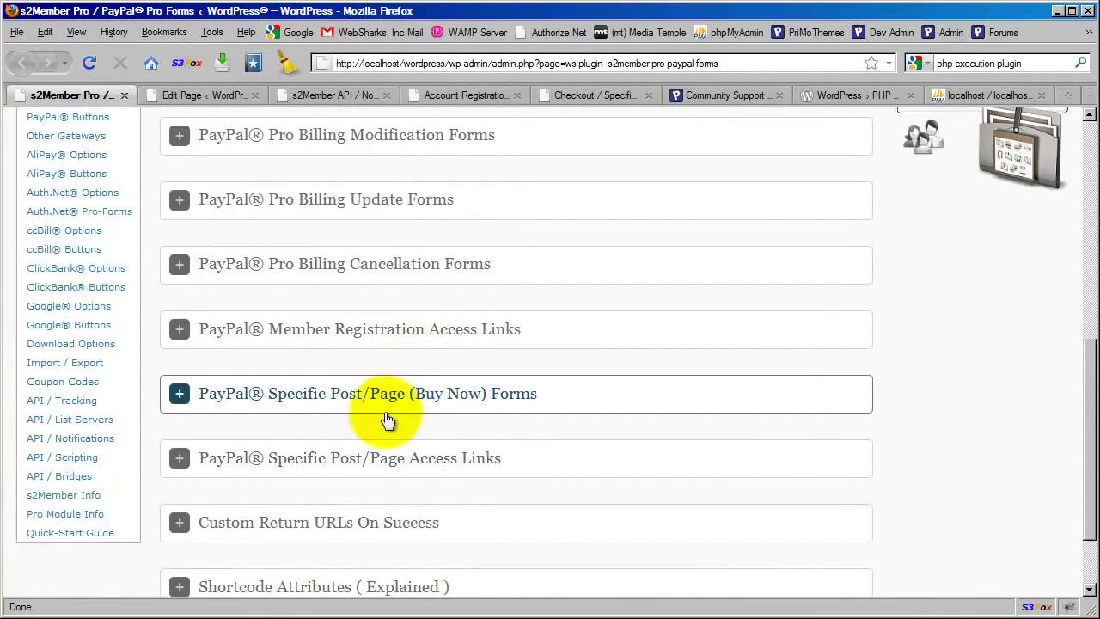
click(388, 417)
scroll(344, 408, down, 3)
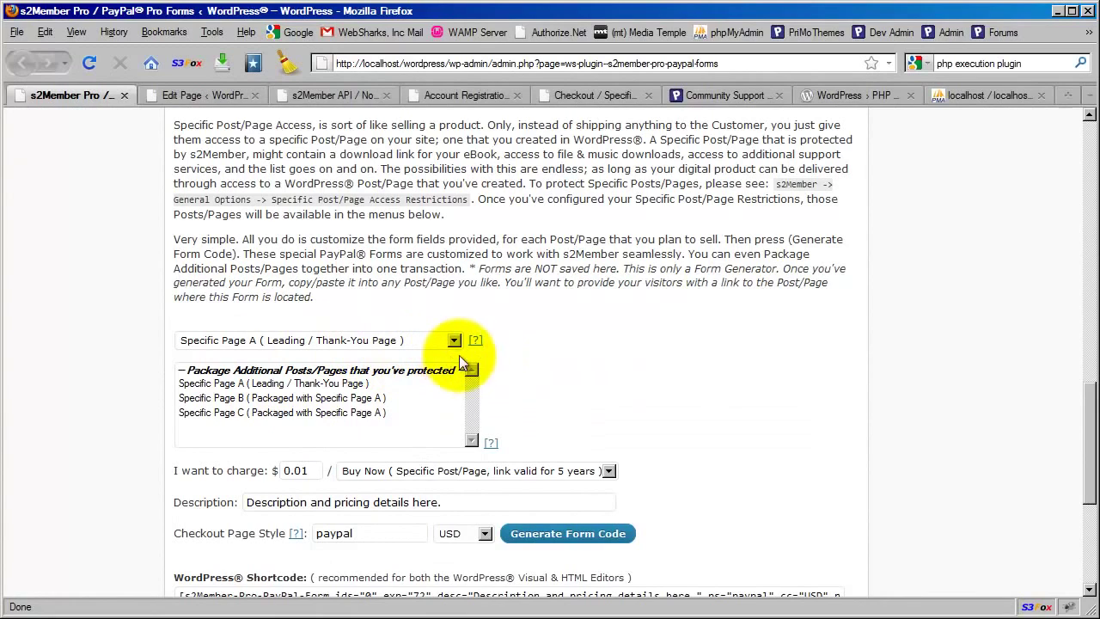
scroll(462, 373, up, 4)
scroll(489, 412, up, 2)
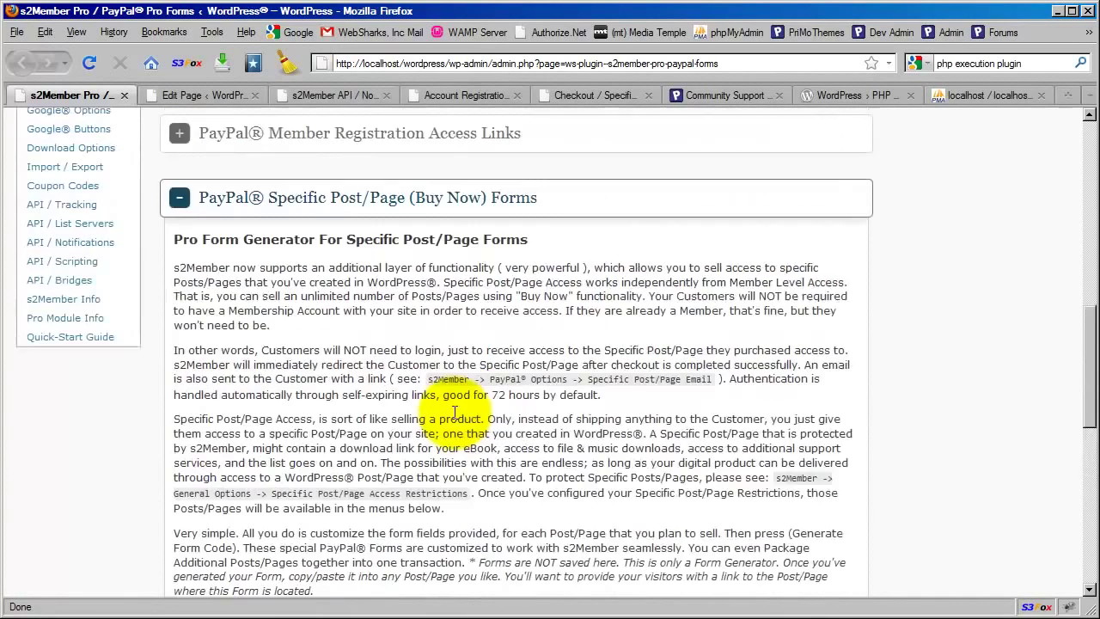
scroll(438, 352, up, 2)
click(425, 296)
- Expand the PayPal Pro / Free Registration Forms section to read its notes on level, custom capability and timeframe attributes
scroll(475, 405, up, 6)
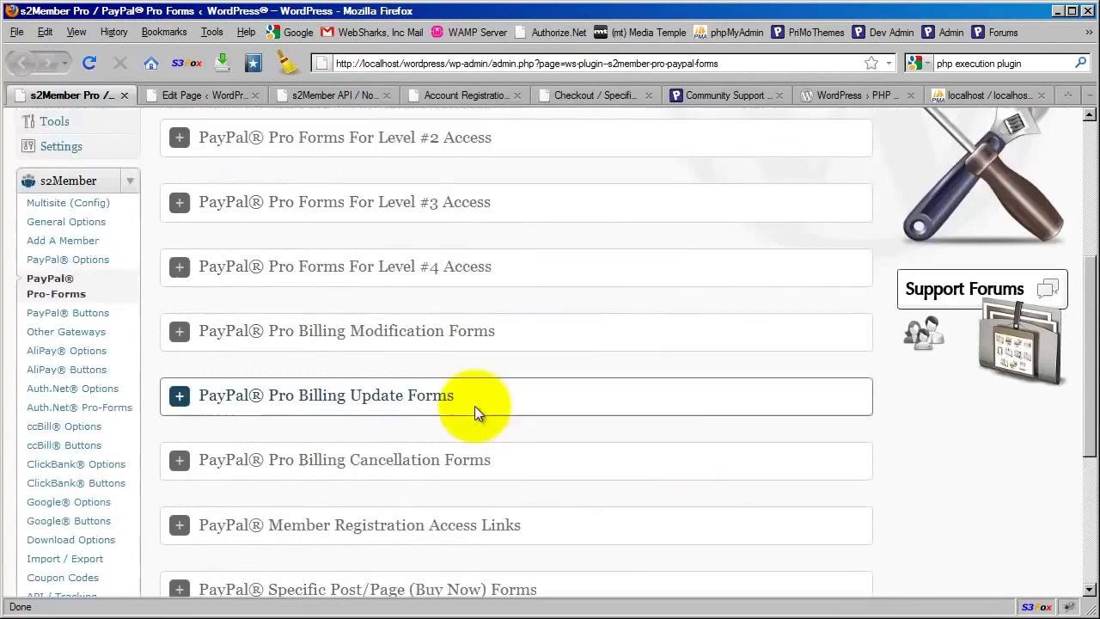
scroll(474, 406, up, 4)
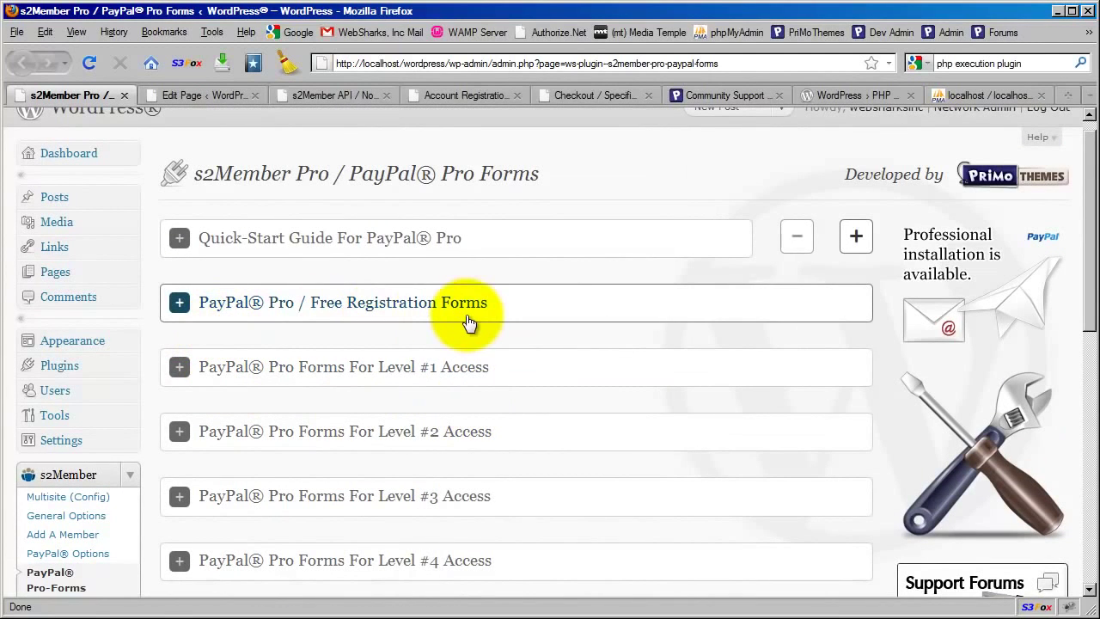
scroll(353, 338, down, 2)
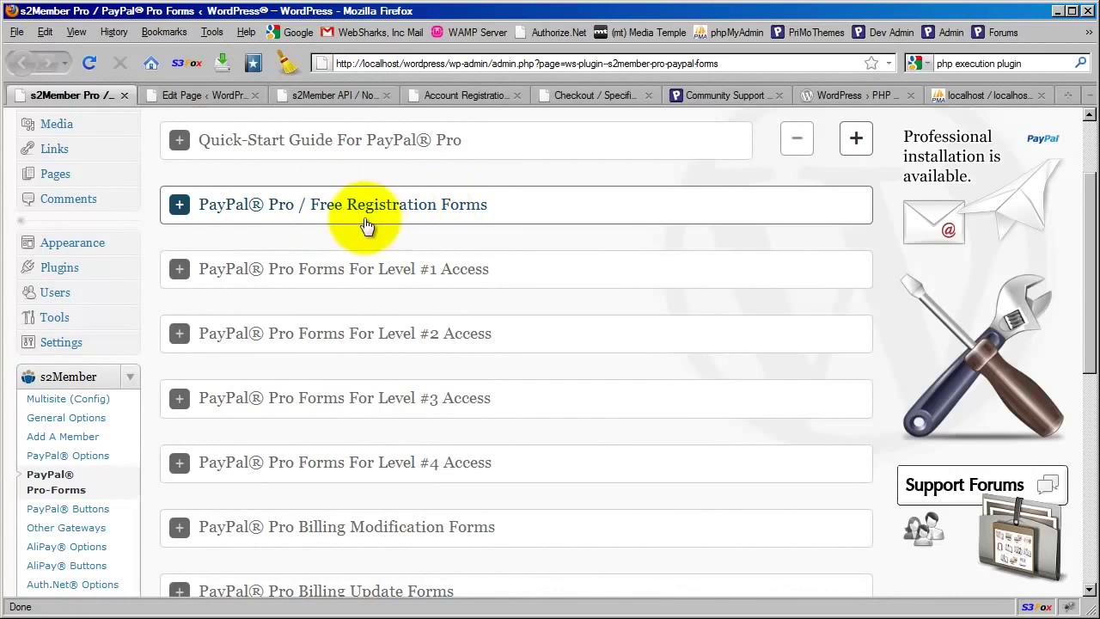
click(406, 223)
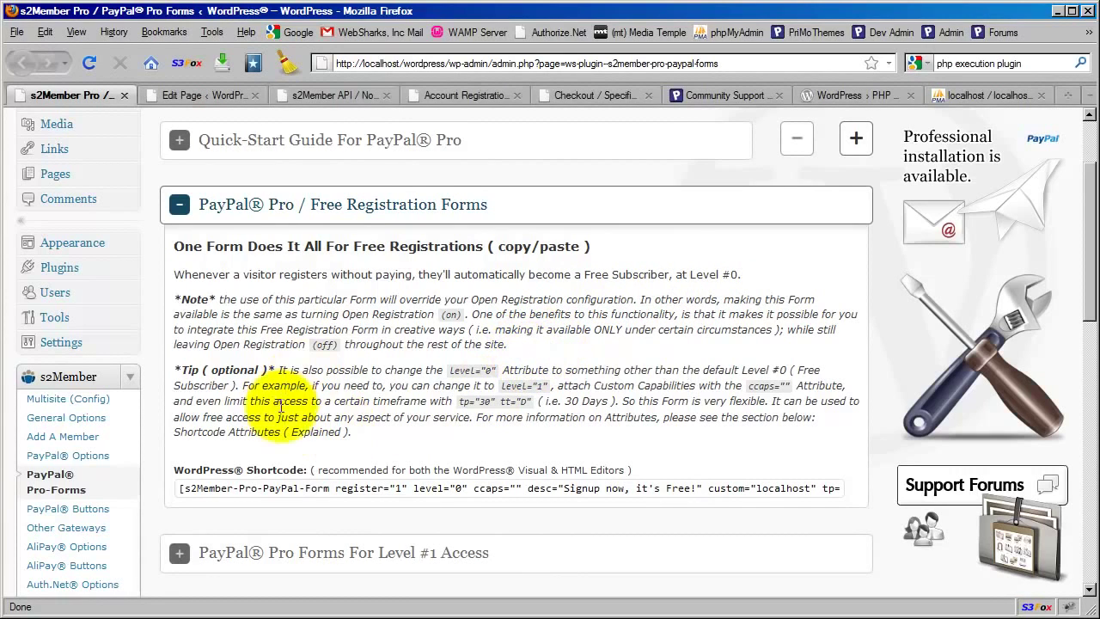
- Copy the free registration form's WordPress shortcode and switch to the edit tab of the Account Registration w/Voucher page
click(446, 488)
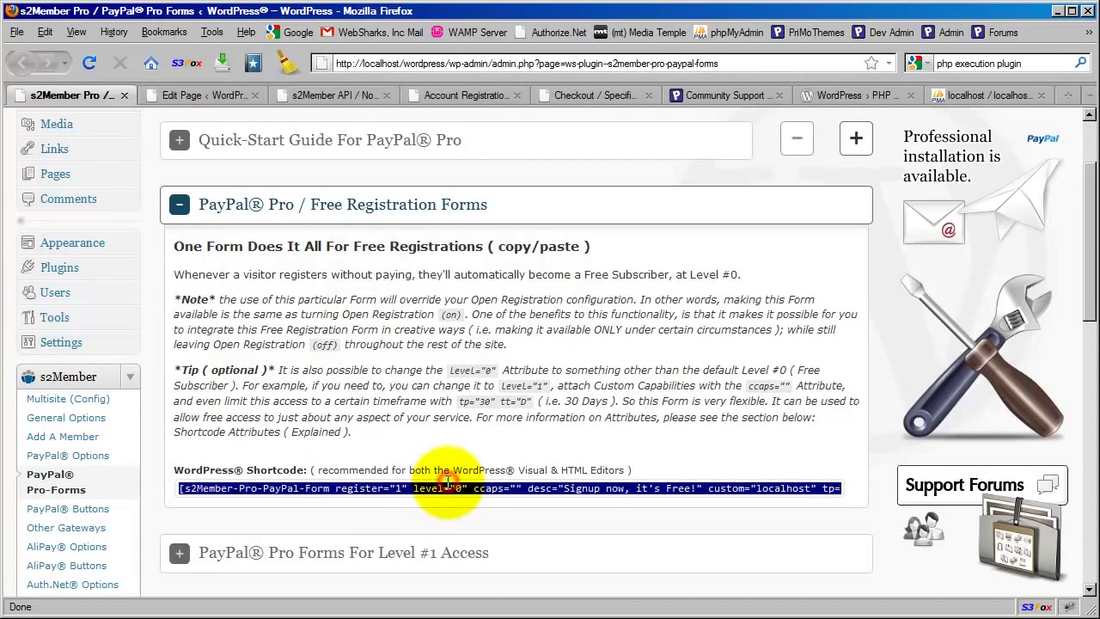
right_click(447, 489)
click(471, 536)
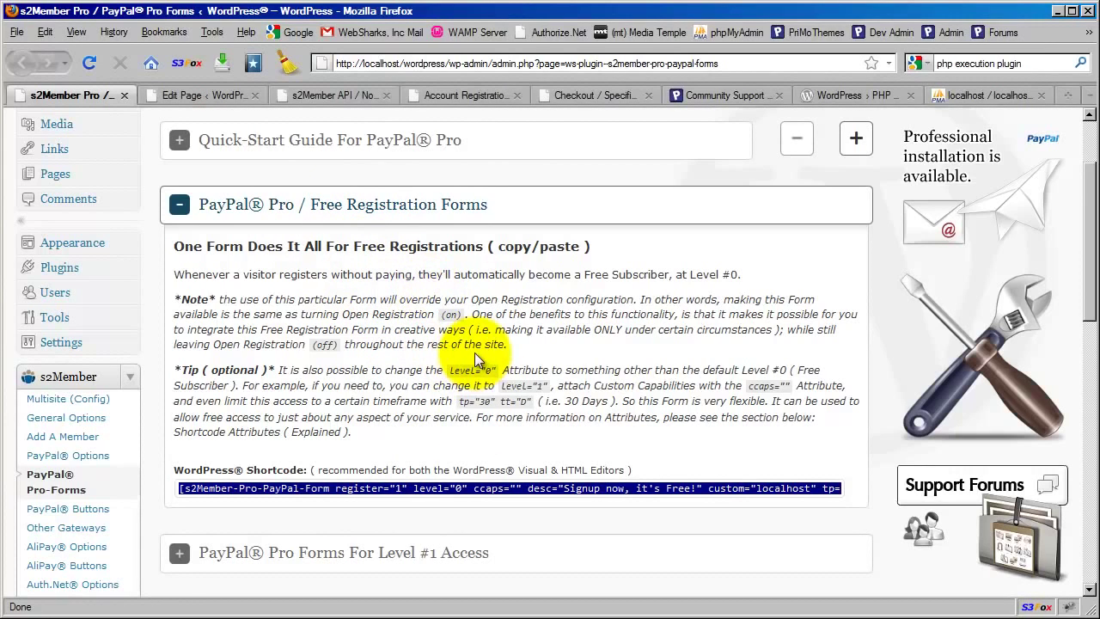
click(463, 443)
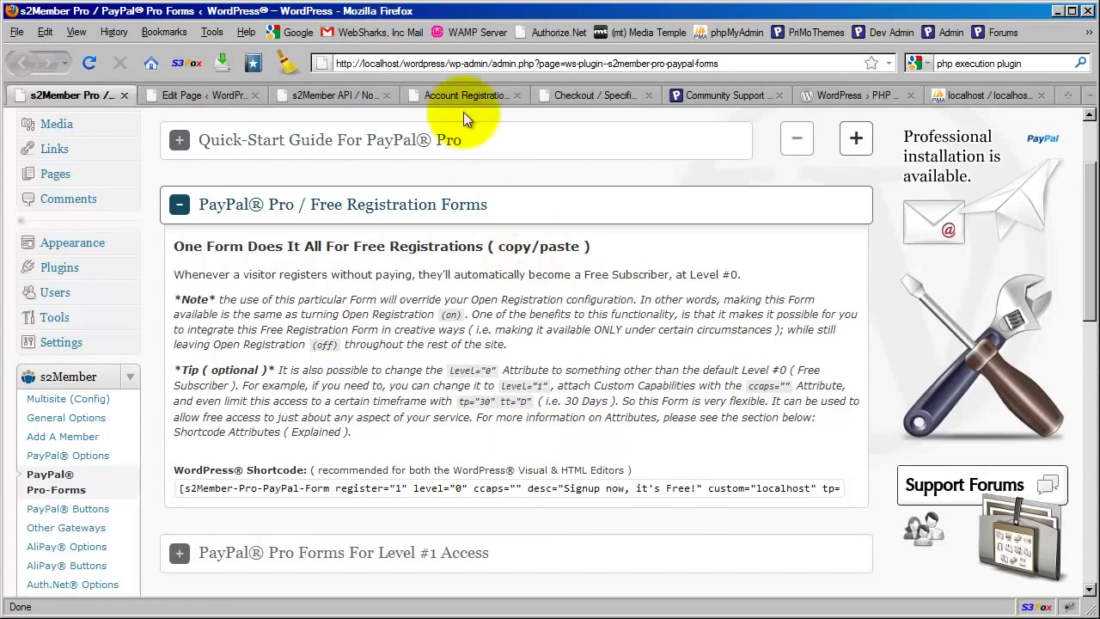
click(206, 97)
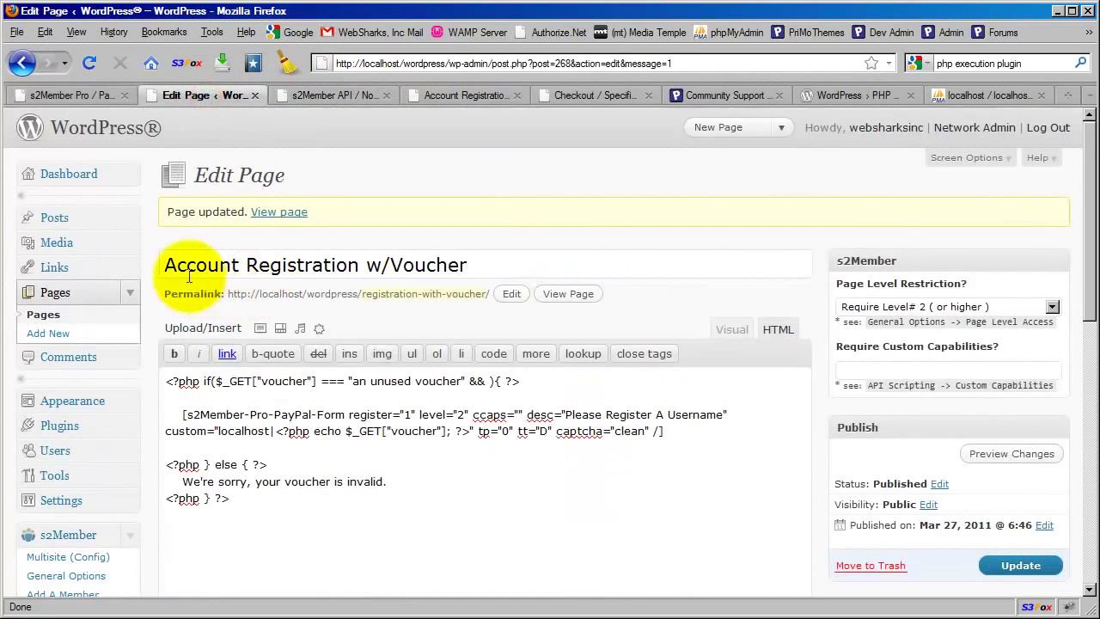